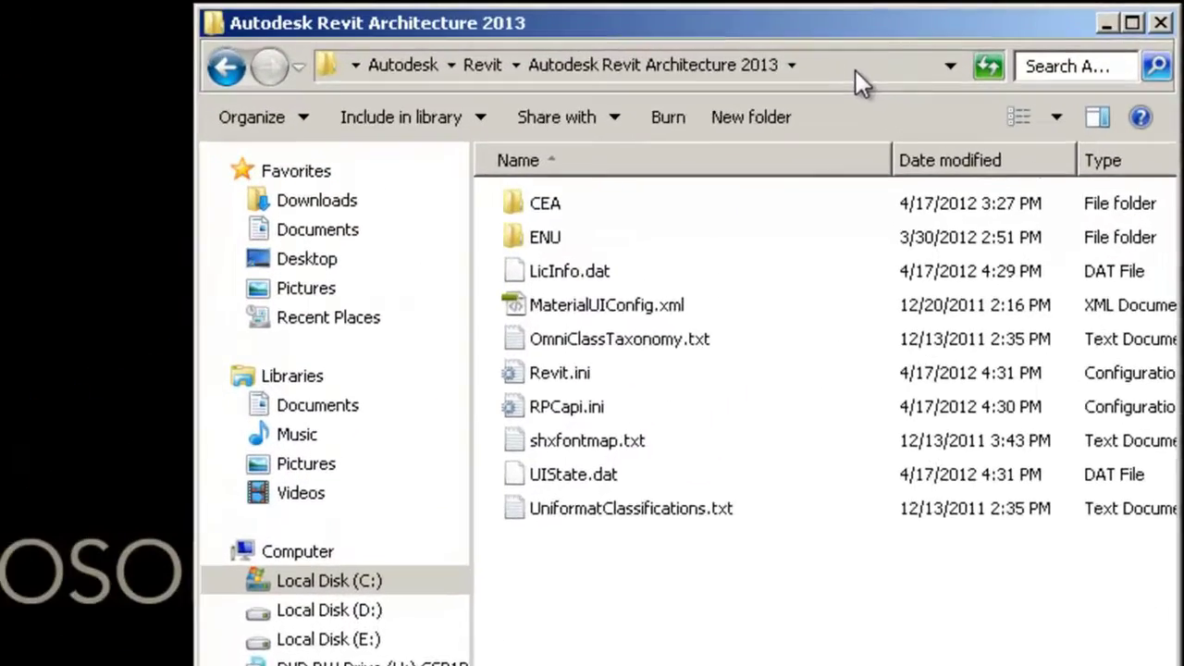
Compare the roaming Revit Architecture 2013 folder with RAC 2013 UserDataCache, then open its Revit.ini.
left_click(855, 70)
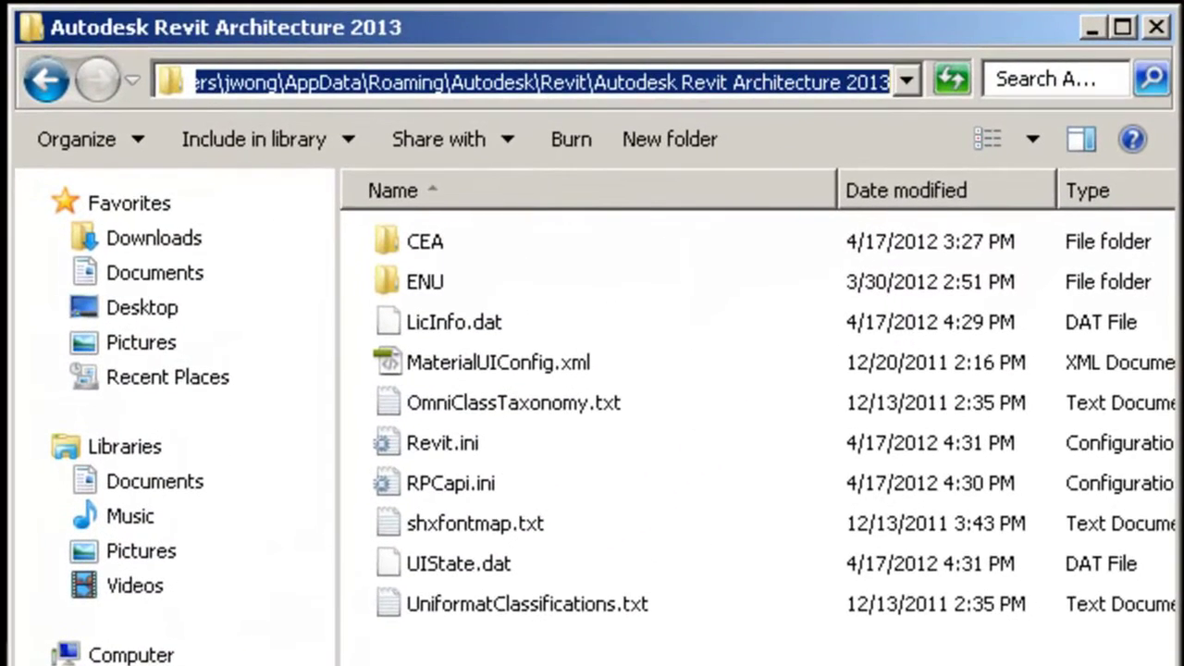
double_click(248, 82)
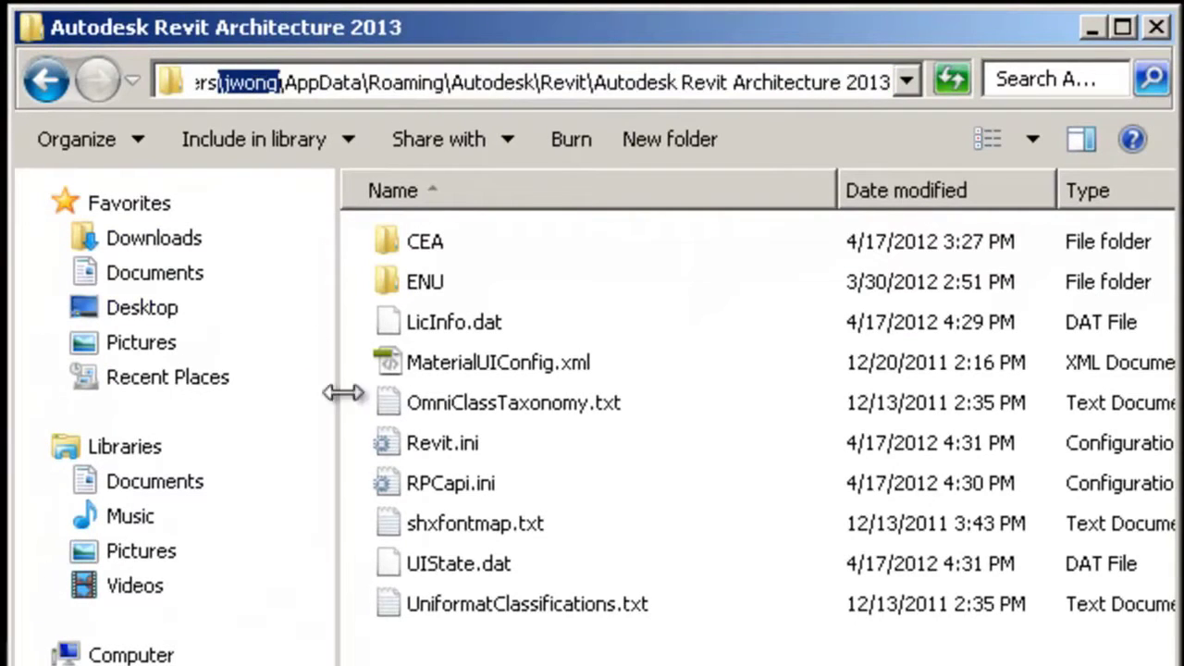
left_click_drag(621, 658, 418, 239)
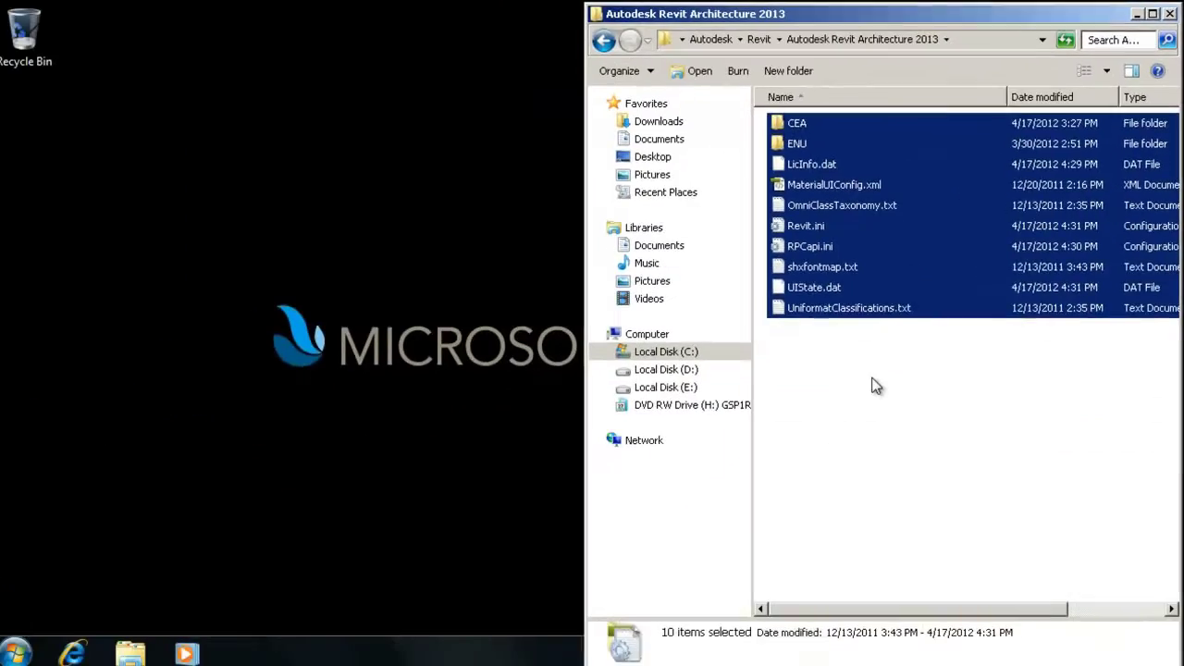
left_click(874, 375)
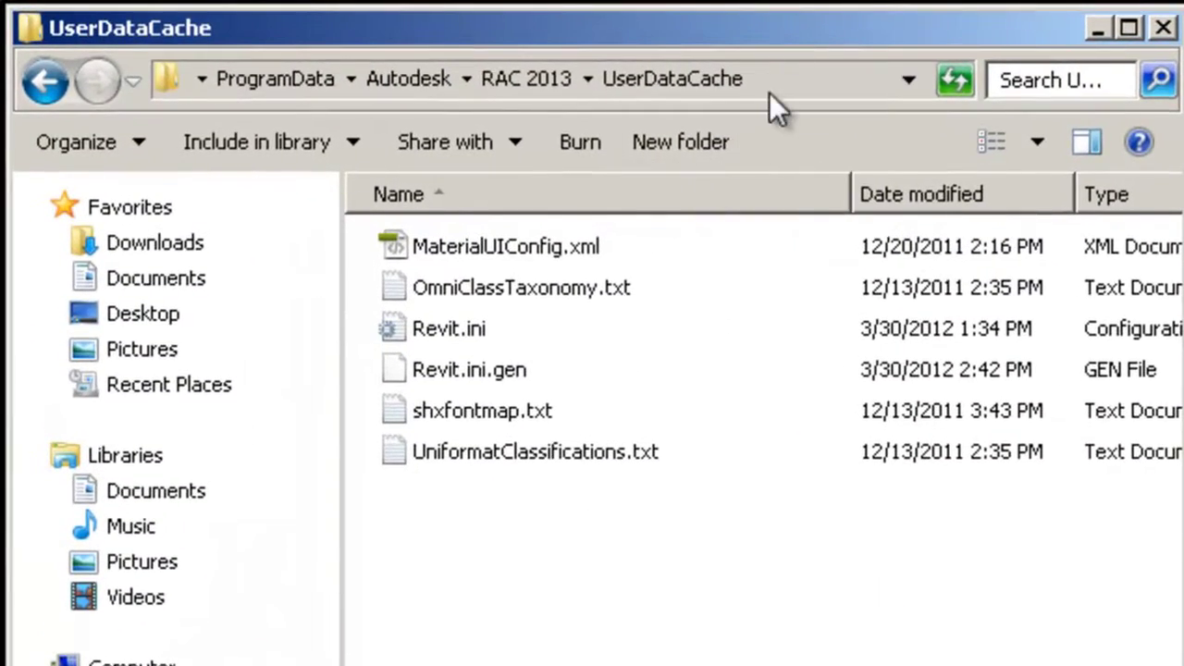
left_click(771, 92)
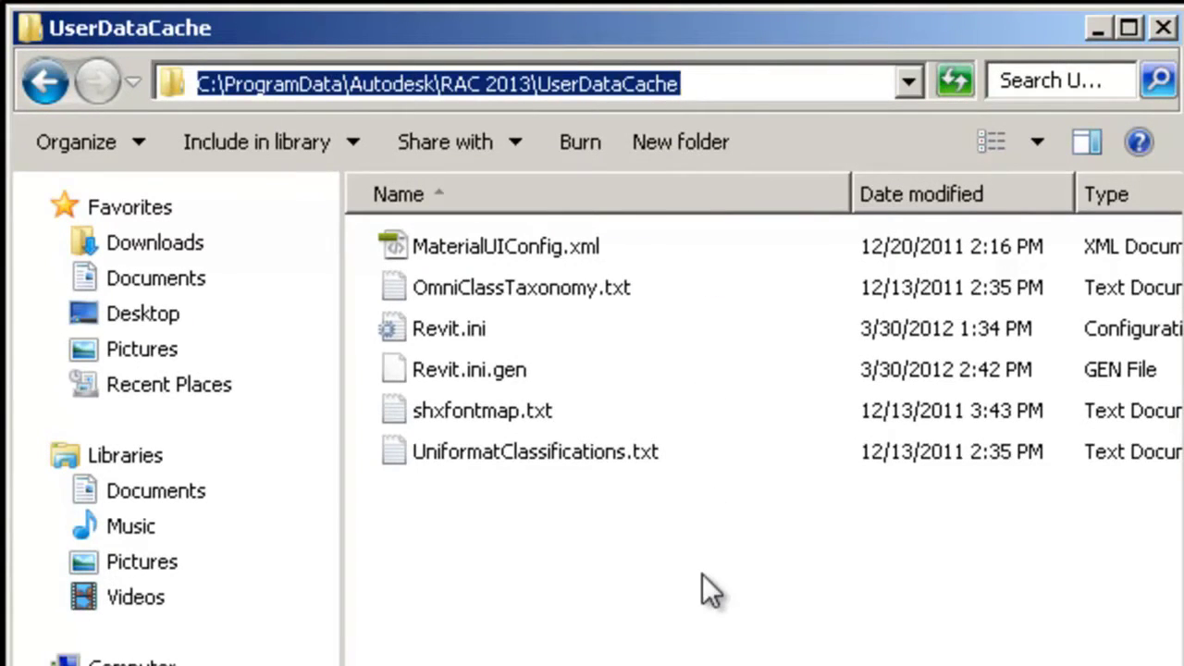
double_click(479, 327)
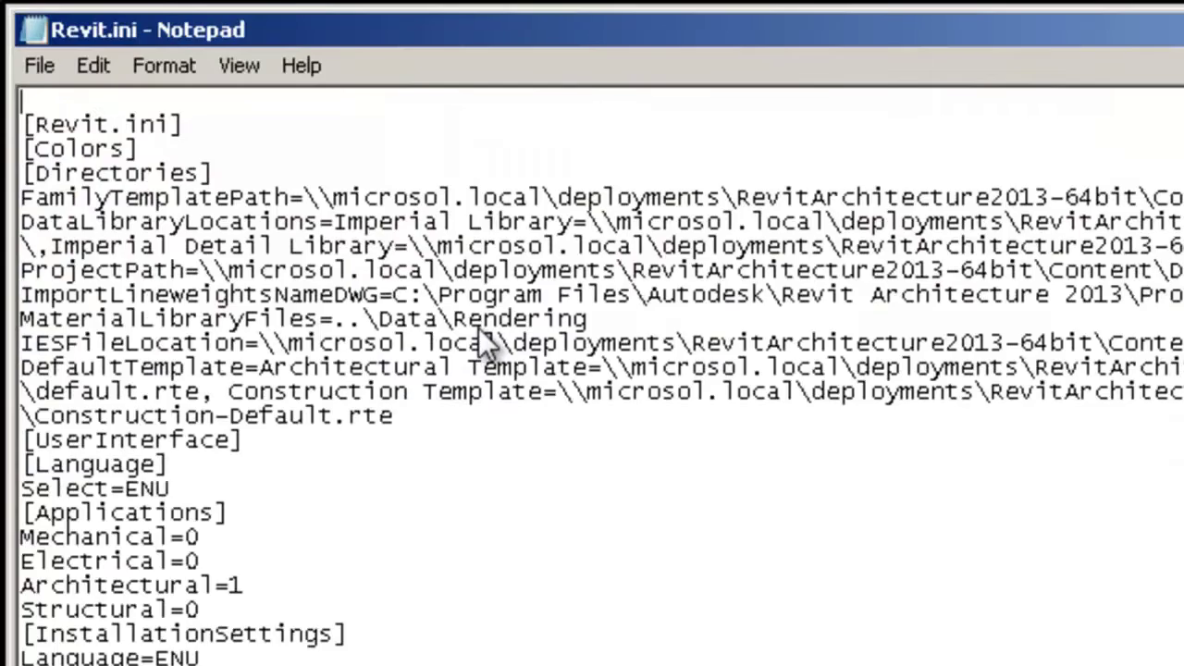
Inspect Revit.ini's ProjectPath and IESFileLocation network paths on the microsol.local deployment share.
left_click_drag(186, 271, 21, 272)
left_click_drag(200, 271, 1179, 271)
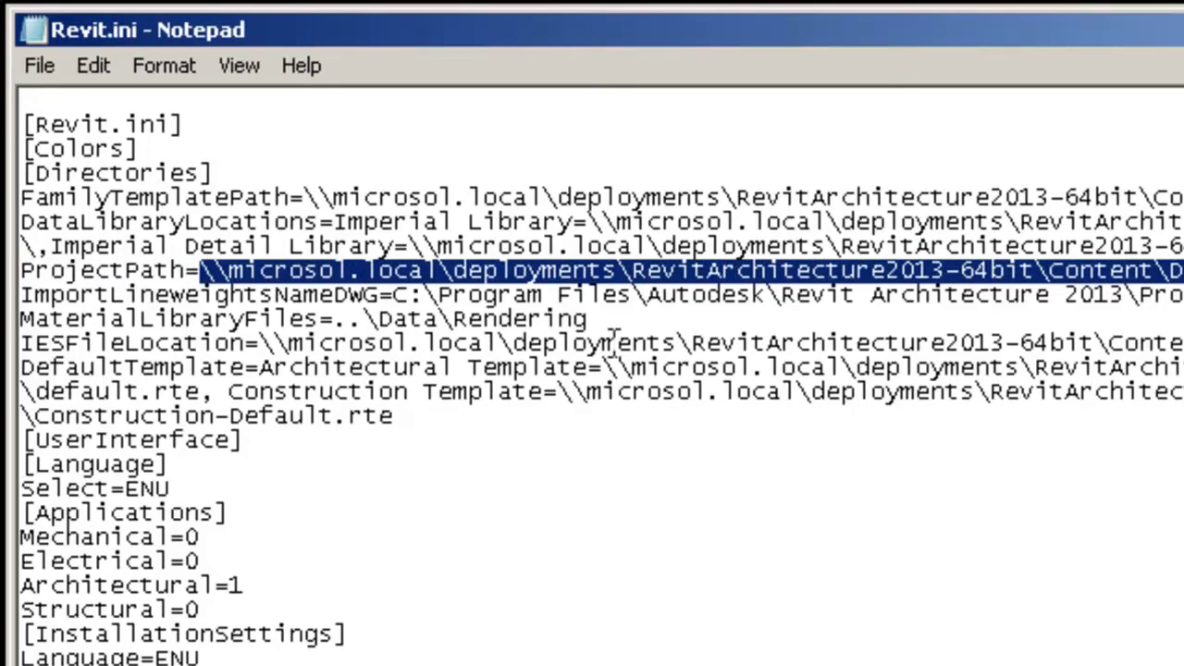
left_click_drag(246, 343, 19, 343)
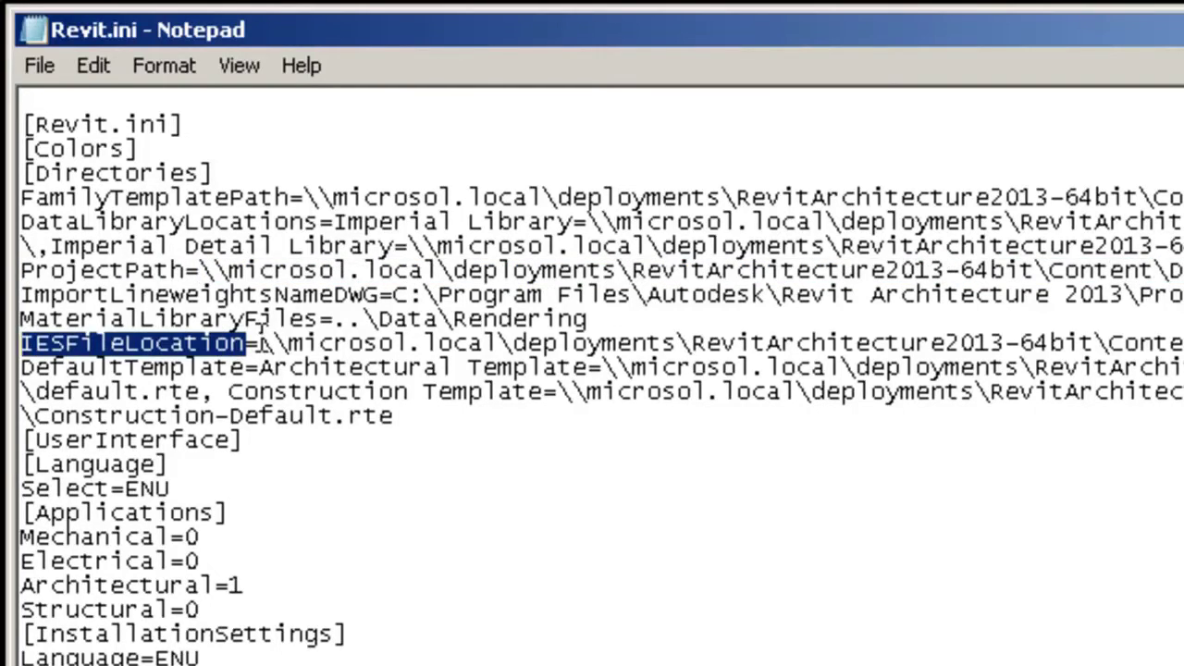
left_click_drag(260, 343, 1182, 343)
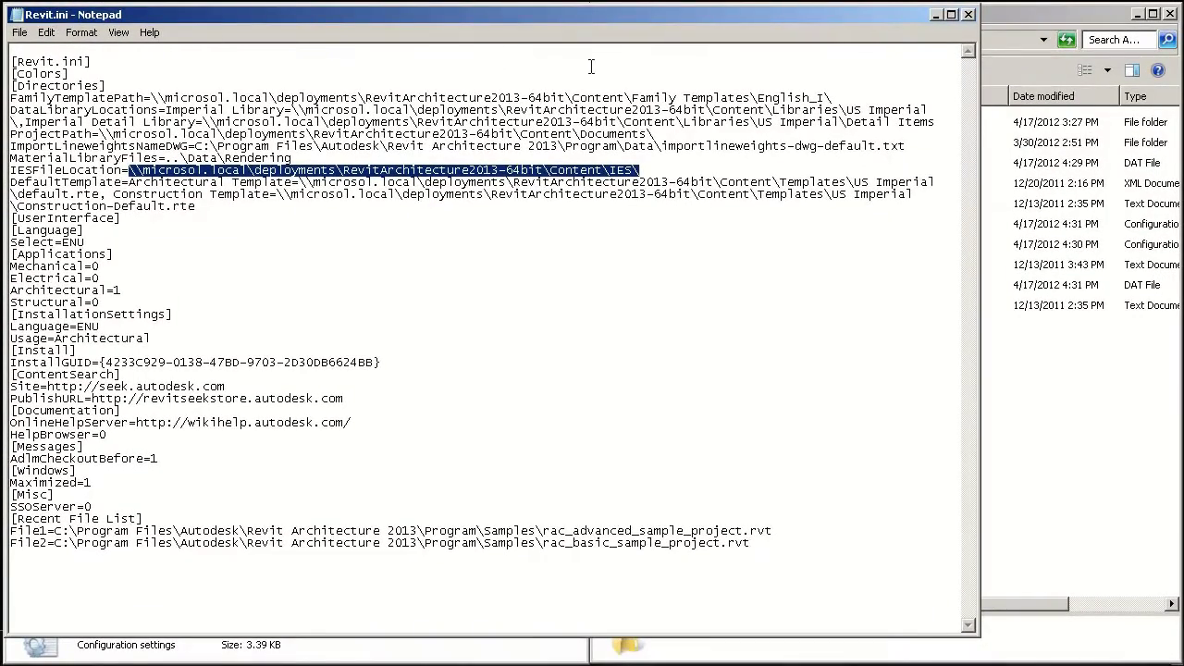
Close Revit.ini without changes and close both Explorer folder windows.
left_click(967, 15)
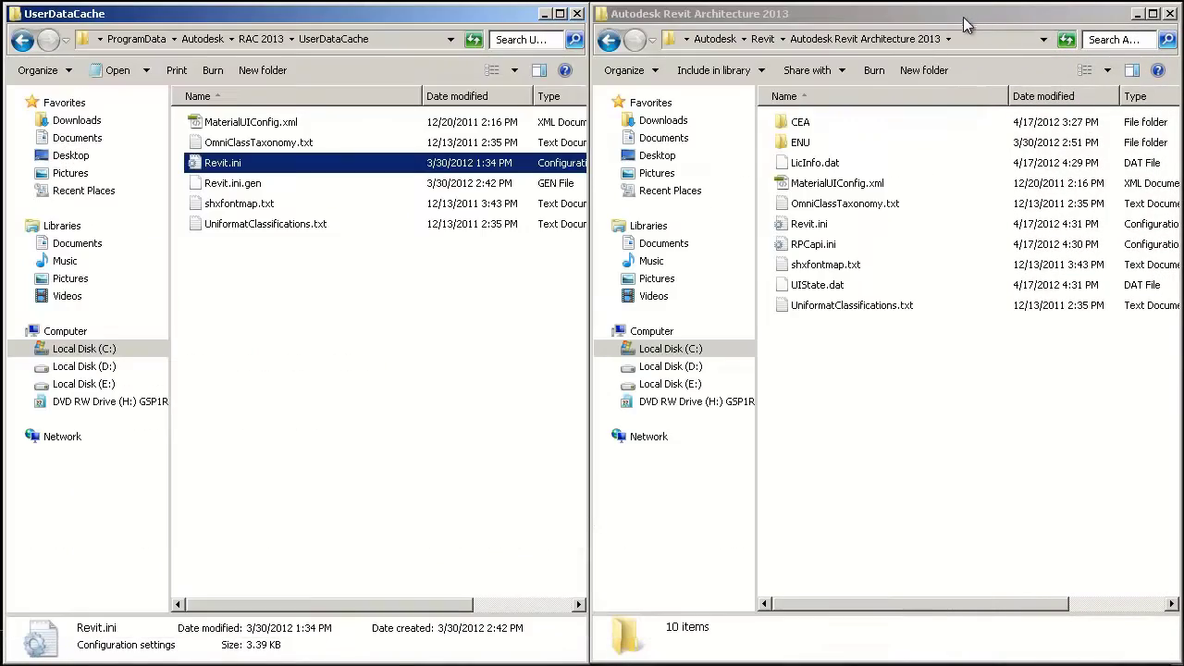
left_click(576, 15)
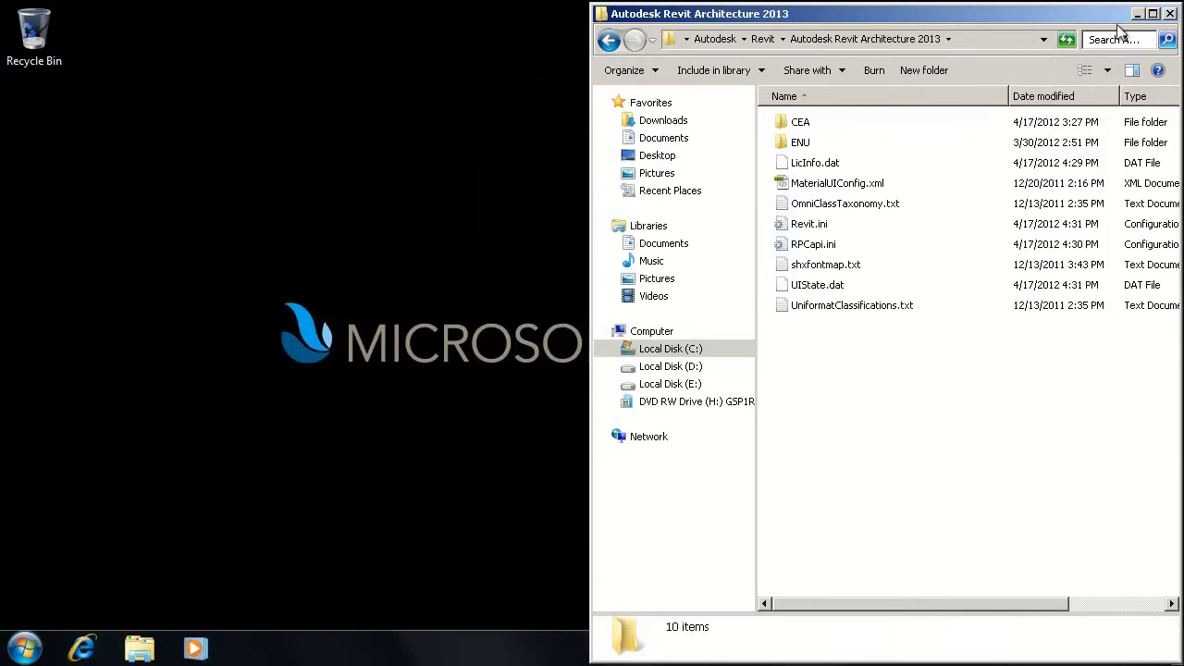
left_click(1169, 14)
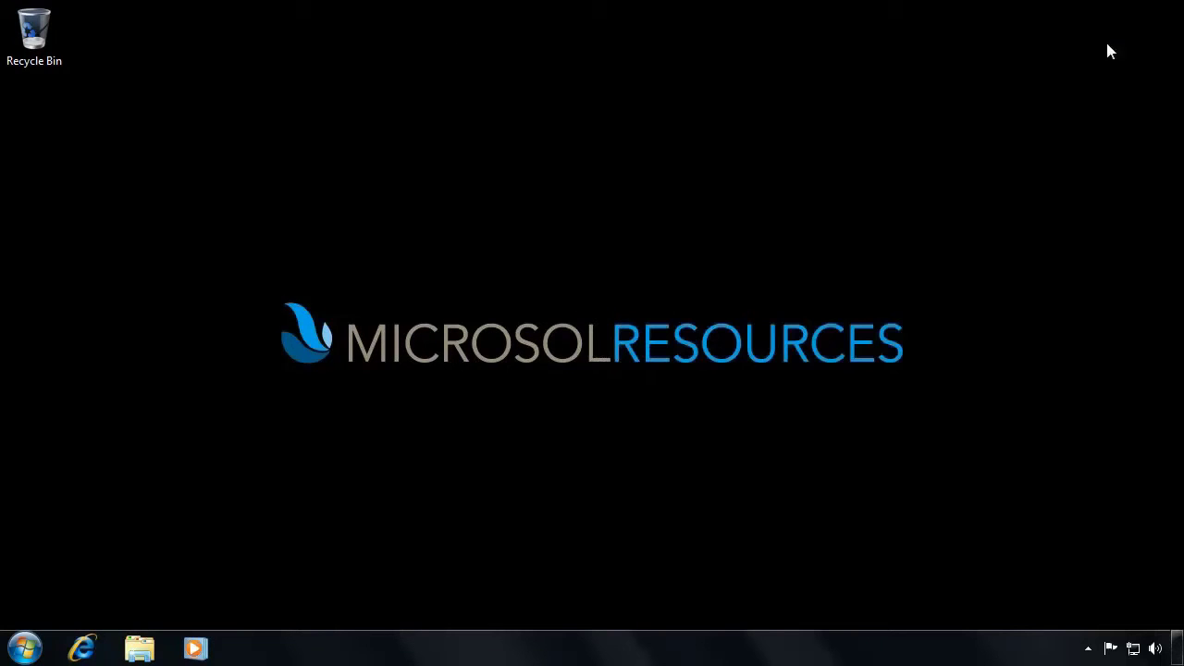
Open Revit2013_Network.ini from \\microsol.local\deployments\RevitArchitecture2013-64bit in Notepad.
left_click(139, 647)
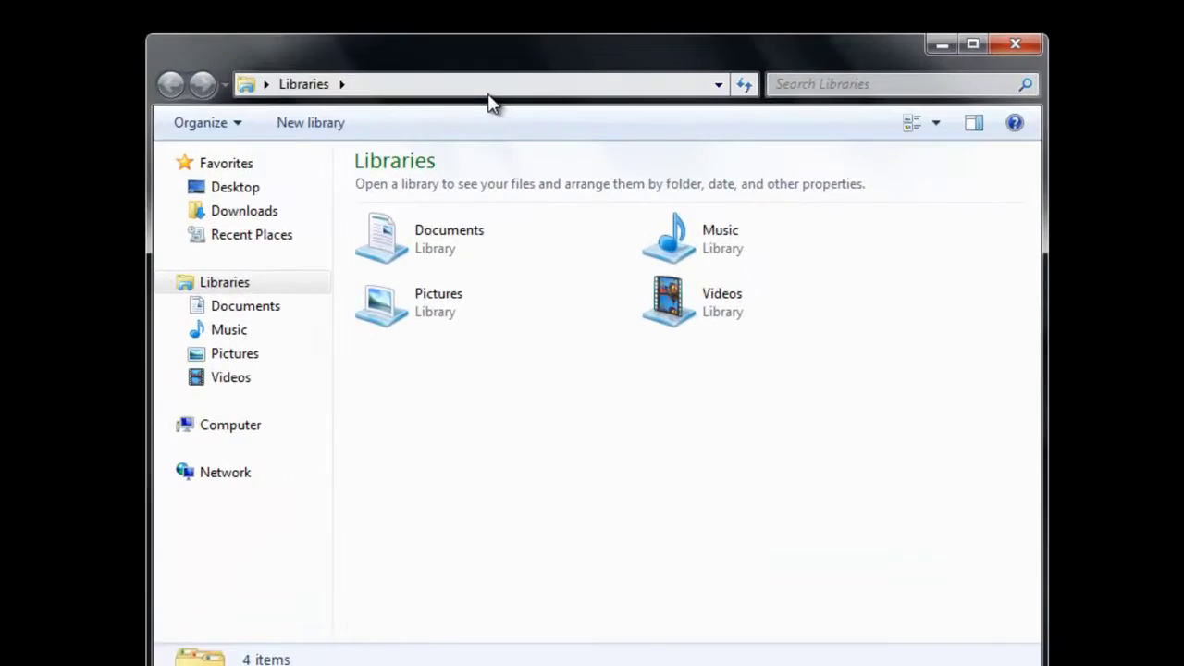
left_click(489, 90)
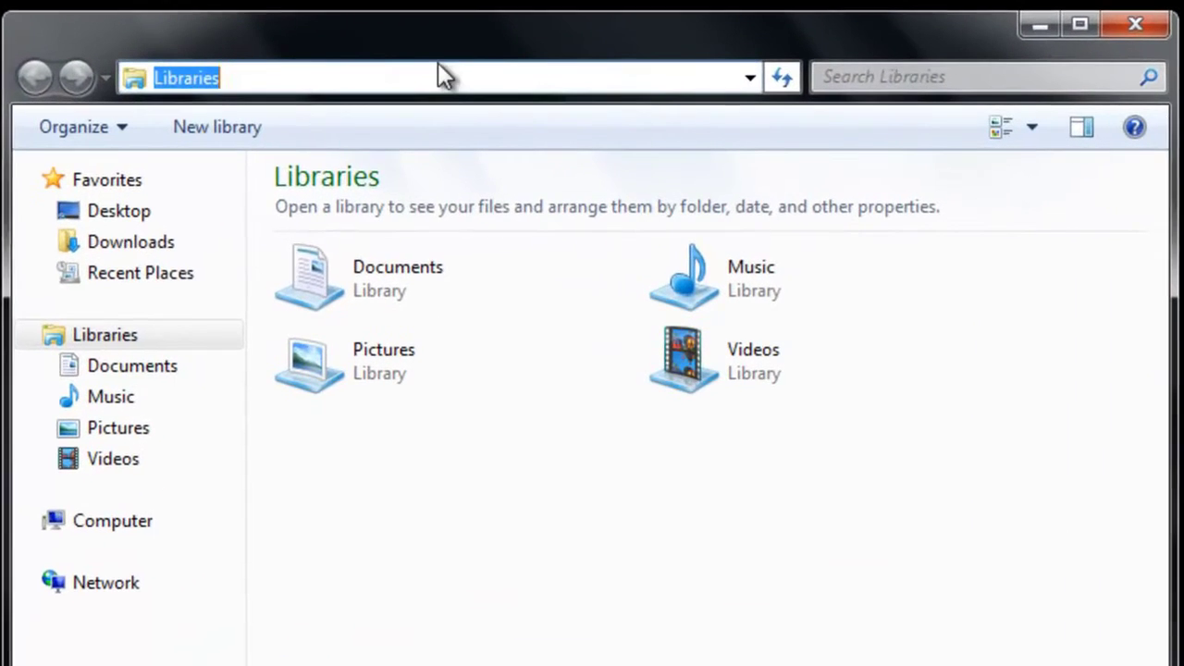
type("\\microsol")
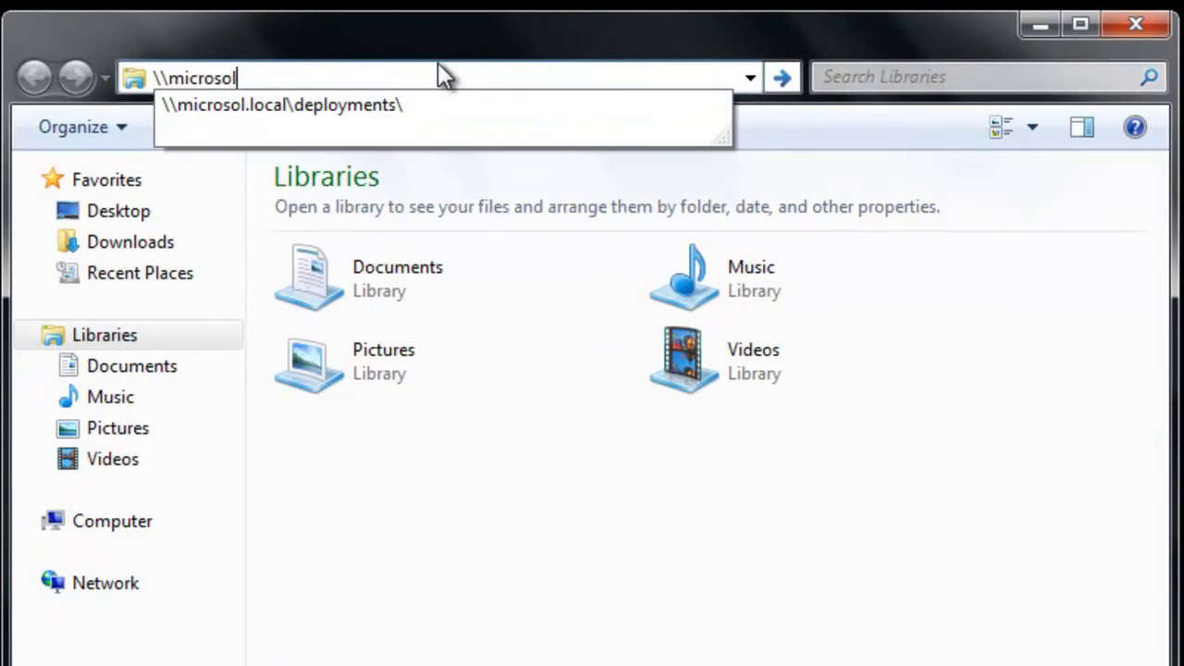
key("Down")
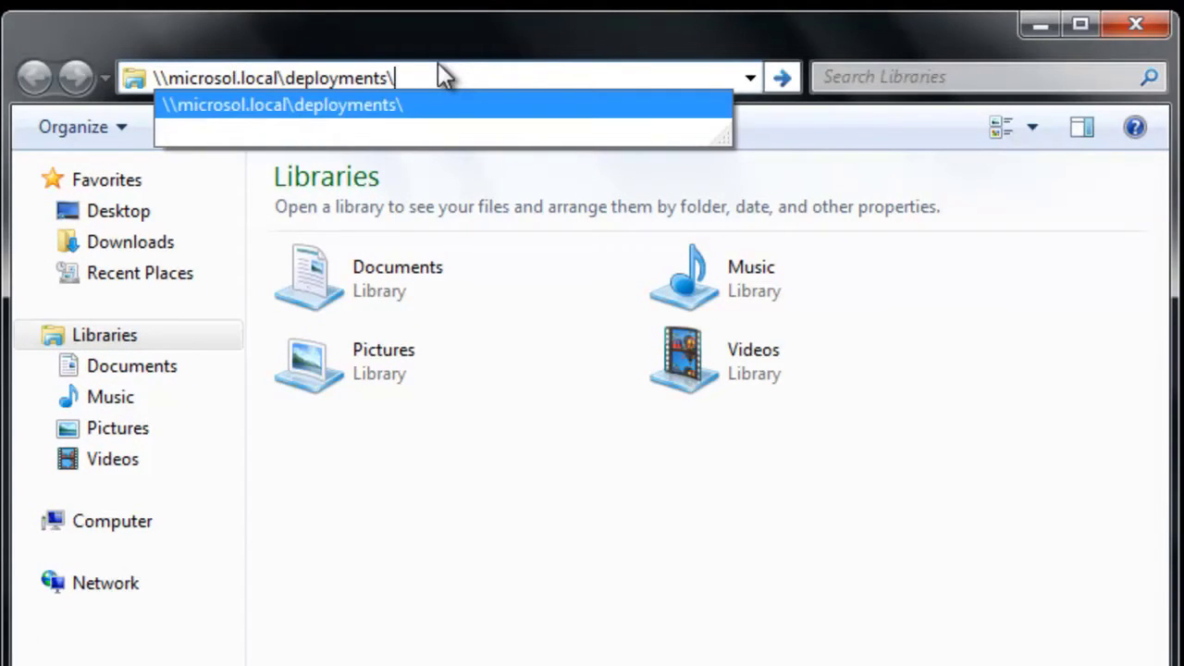
key("Return")
left_click_drag(1161, 277, 1123, 562)
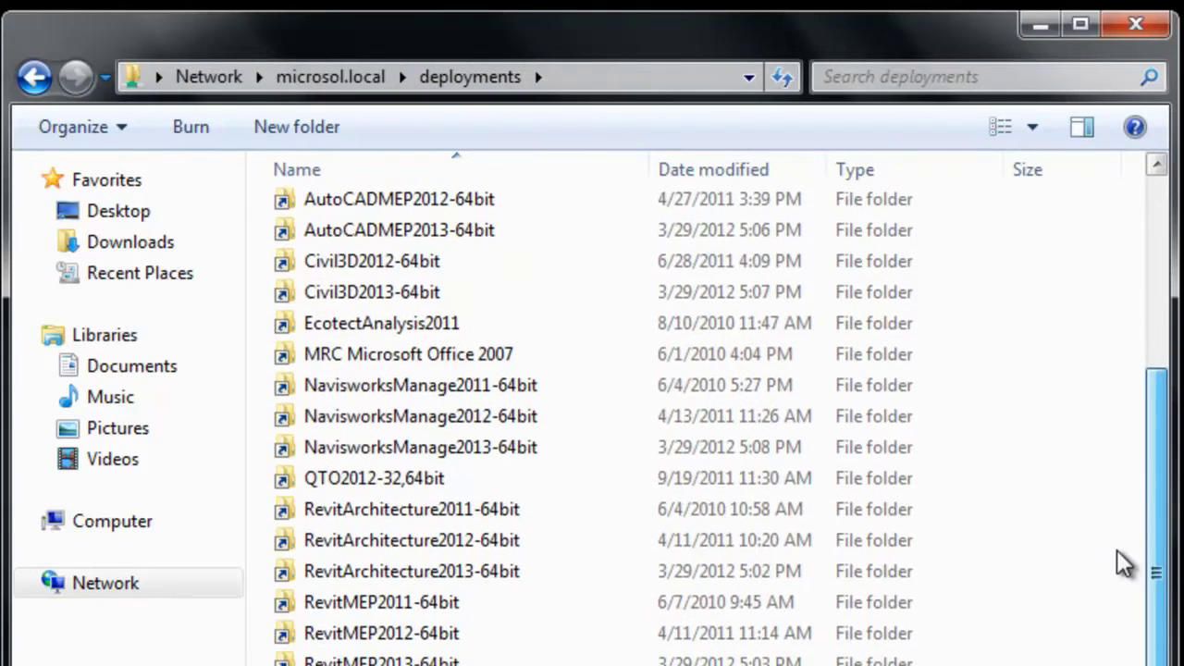
left_click(433, 580)
double_click(433, 587)
double_click(413, 439)
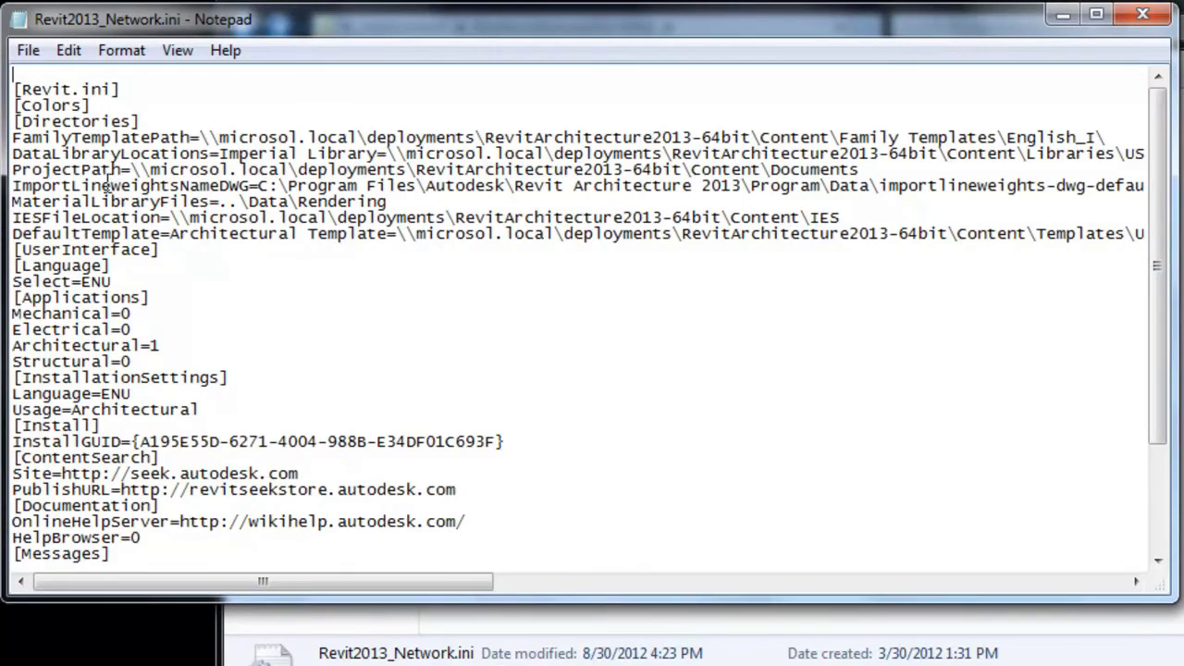
Change ProjectPath in Revit2013_Network.ini to C:\RevitProjectData.
left_click_drag(15, 171, 876, 168)
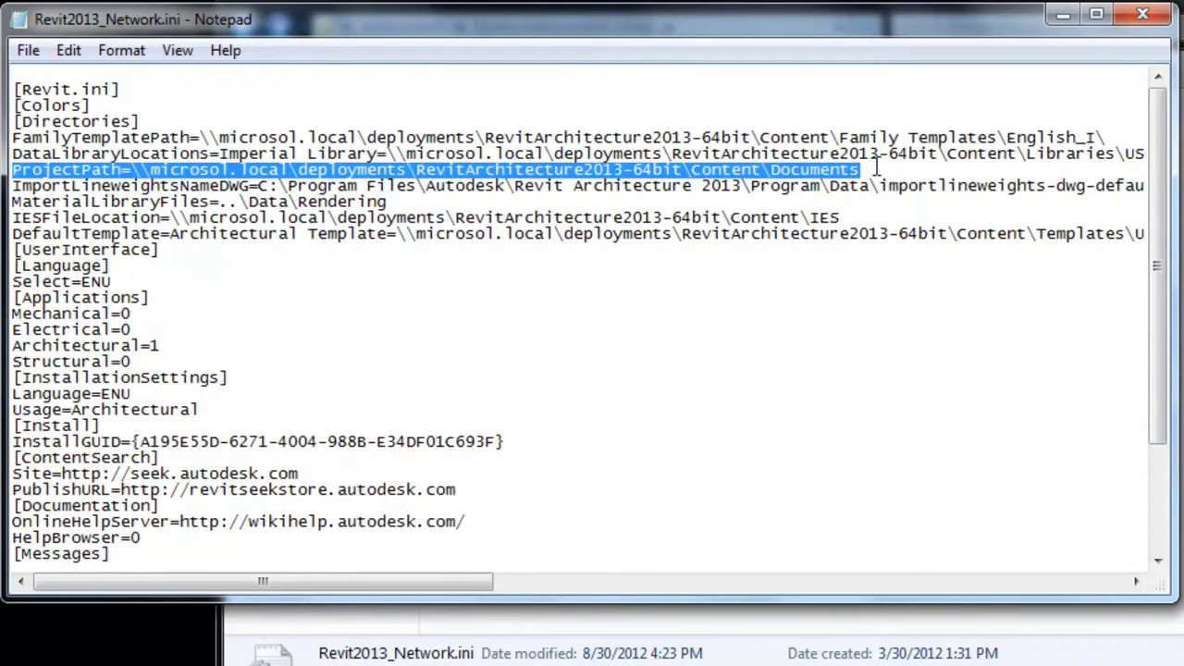
left_click(876, 170)
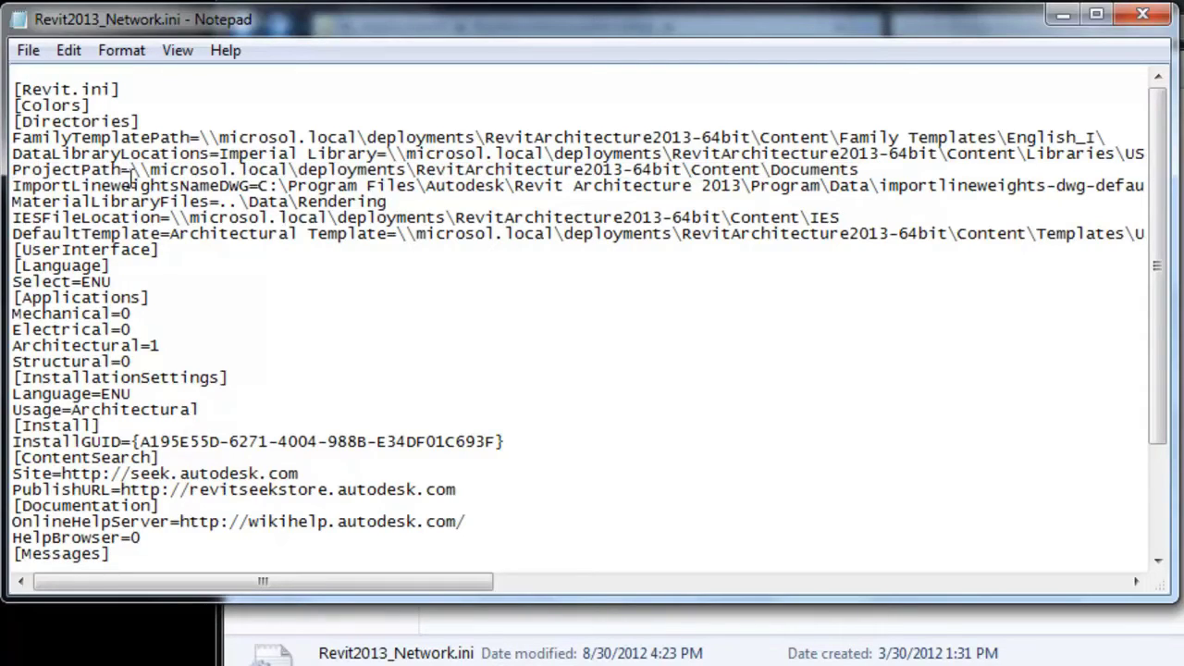
left_click(133, 171, "shift")
type("C:")
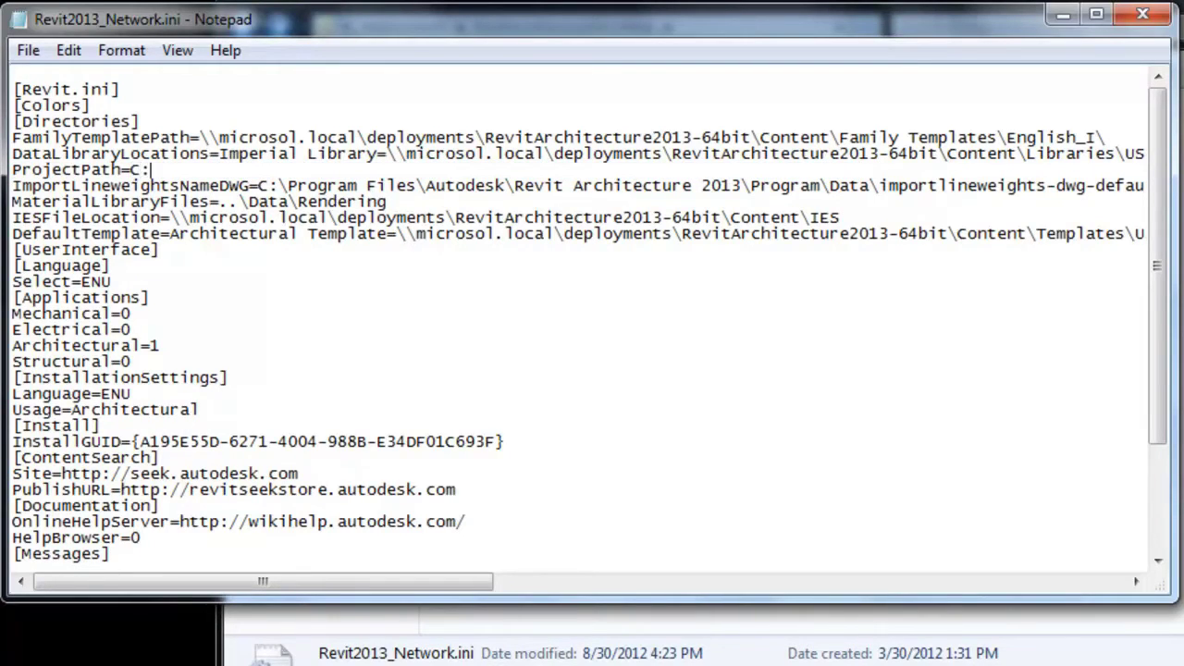
type("\\RevitProjectData")
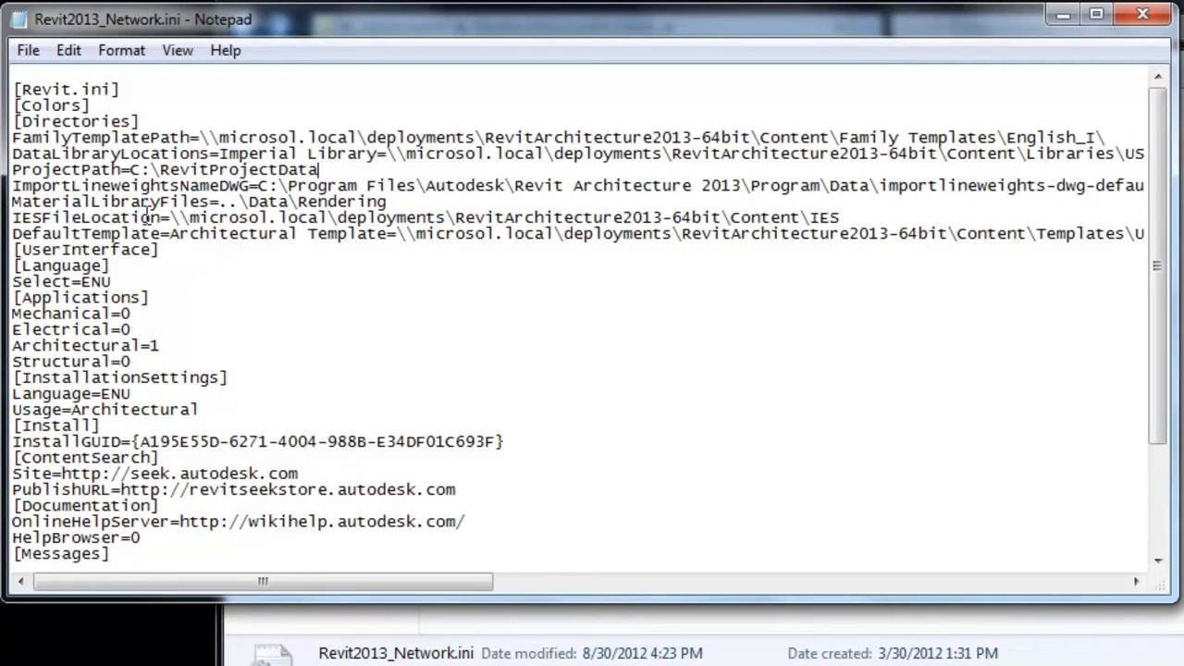
Replace the IESFileLocation value with the pasted path C:\ProgramData\Autodesk\RAC 2013\IES.
left_click_drag(16, 220, 172, 219)
left_click(172, 220)
left_click(849, 217, "shift")
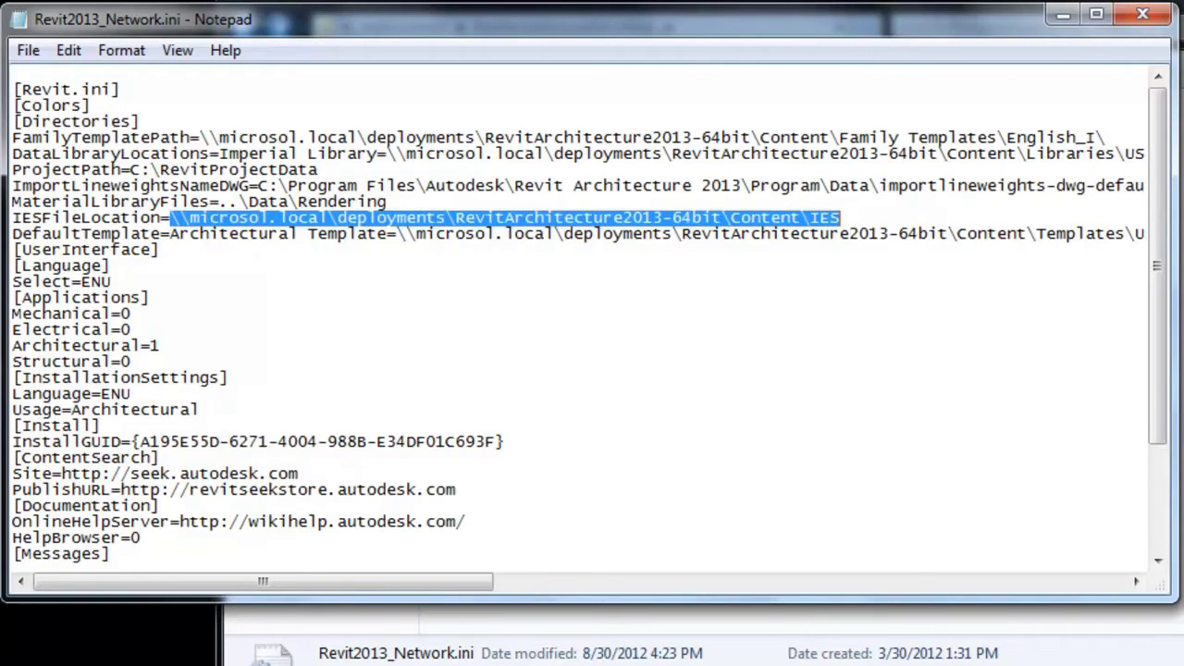
right_click(323, 224)
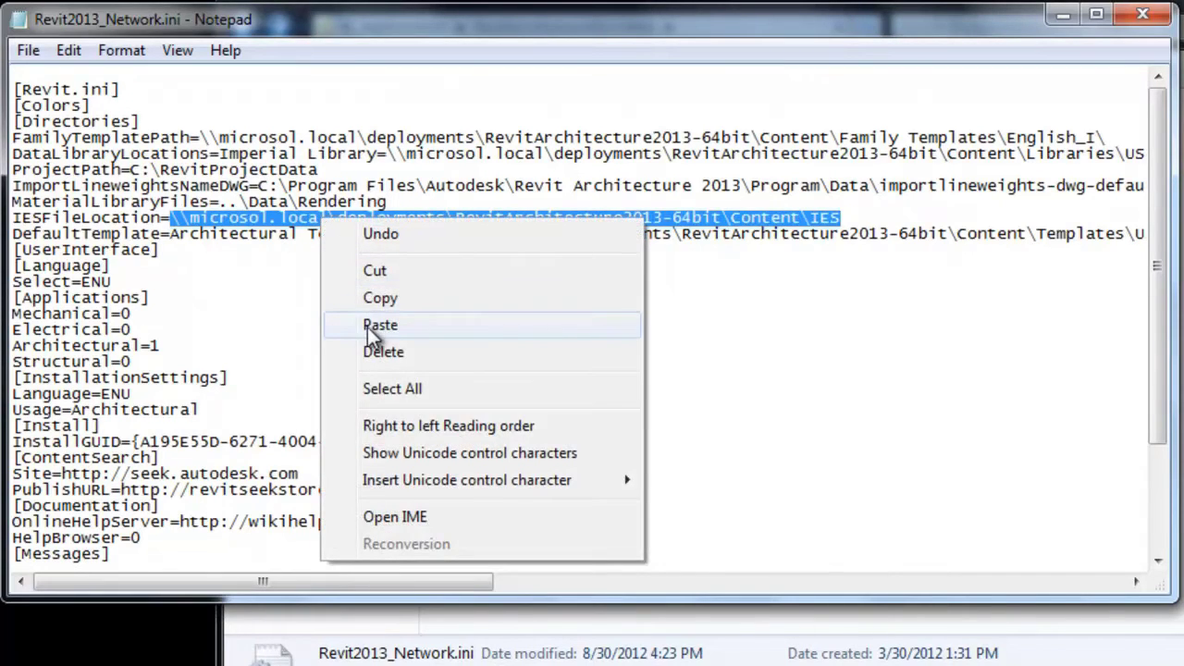
left_click(380, 325)
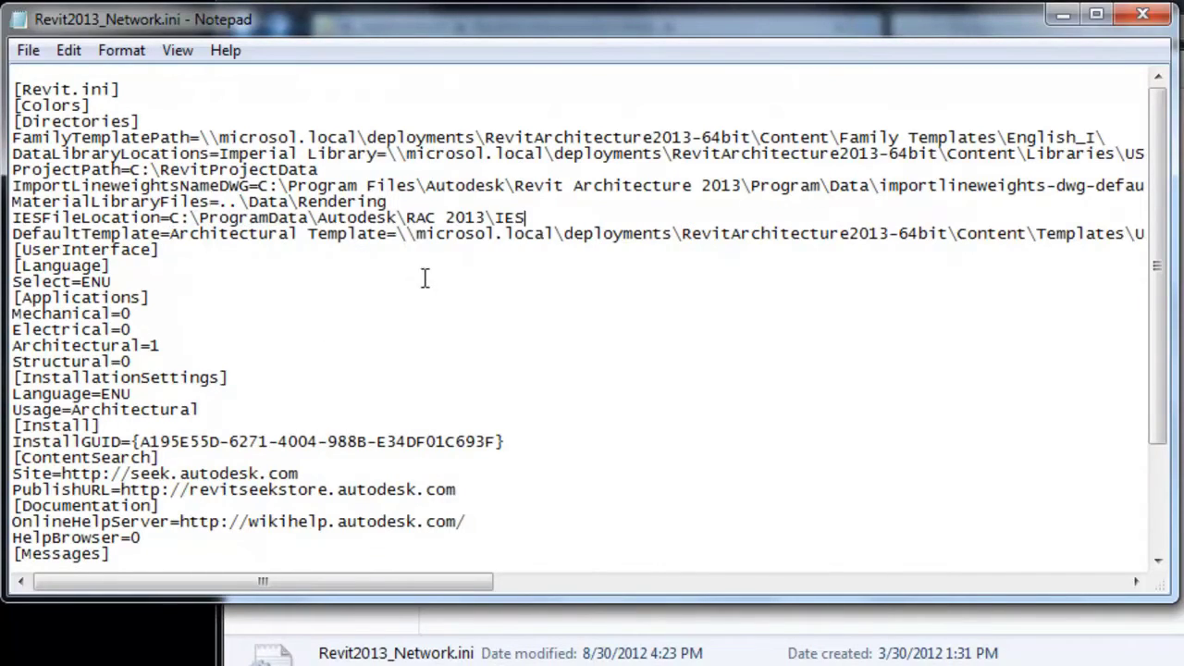
left_click(170, 217, "shift")
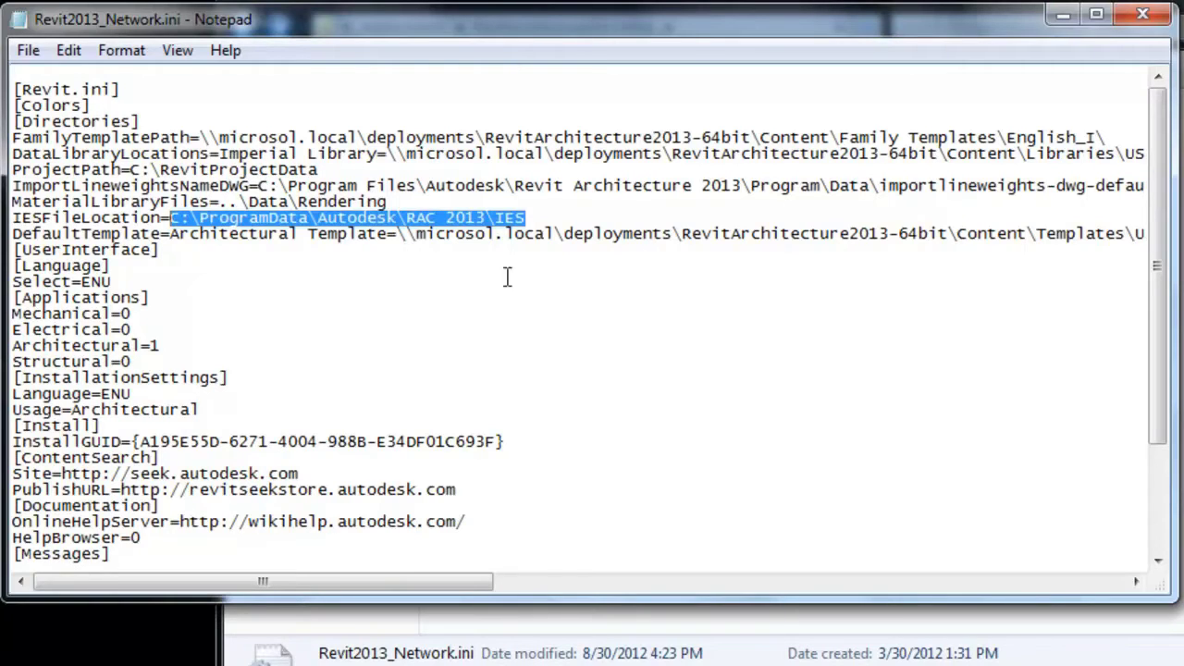
left_click(28, 52)
Save and close Revit2013_Network.ini, then run Create & modify a deployment from the Tools folder.
left_click(63, 132)
left_click(1143, 14)
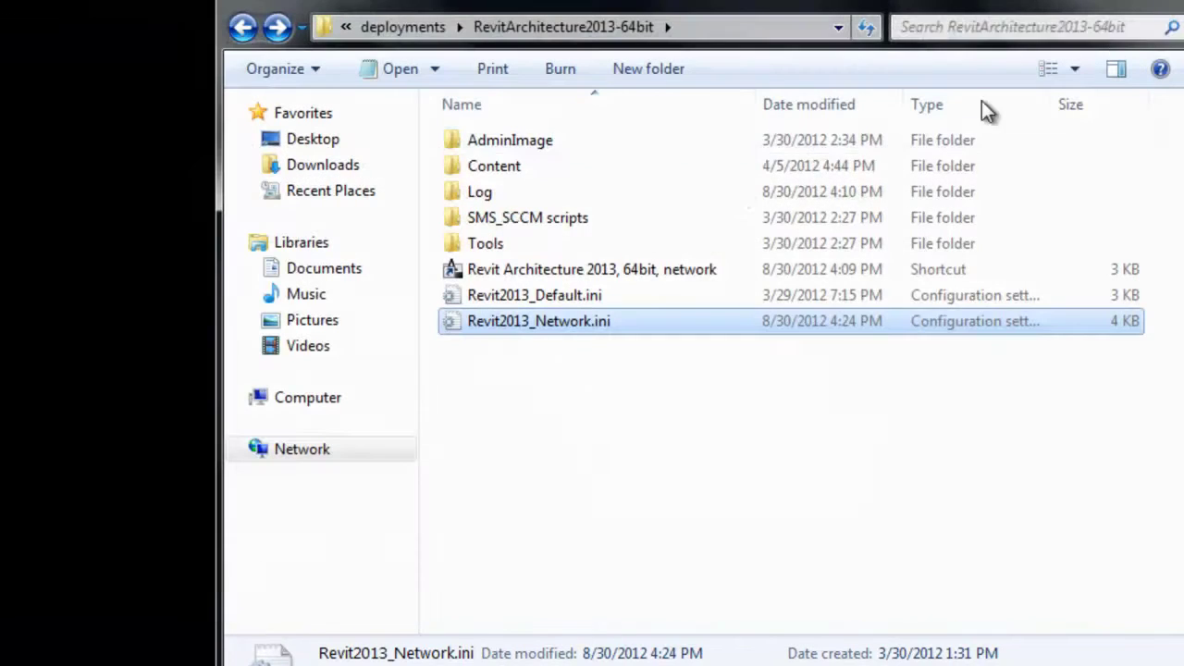
double_click(486, 245)
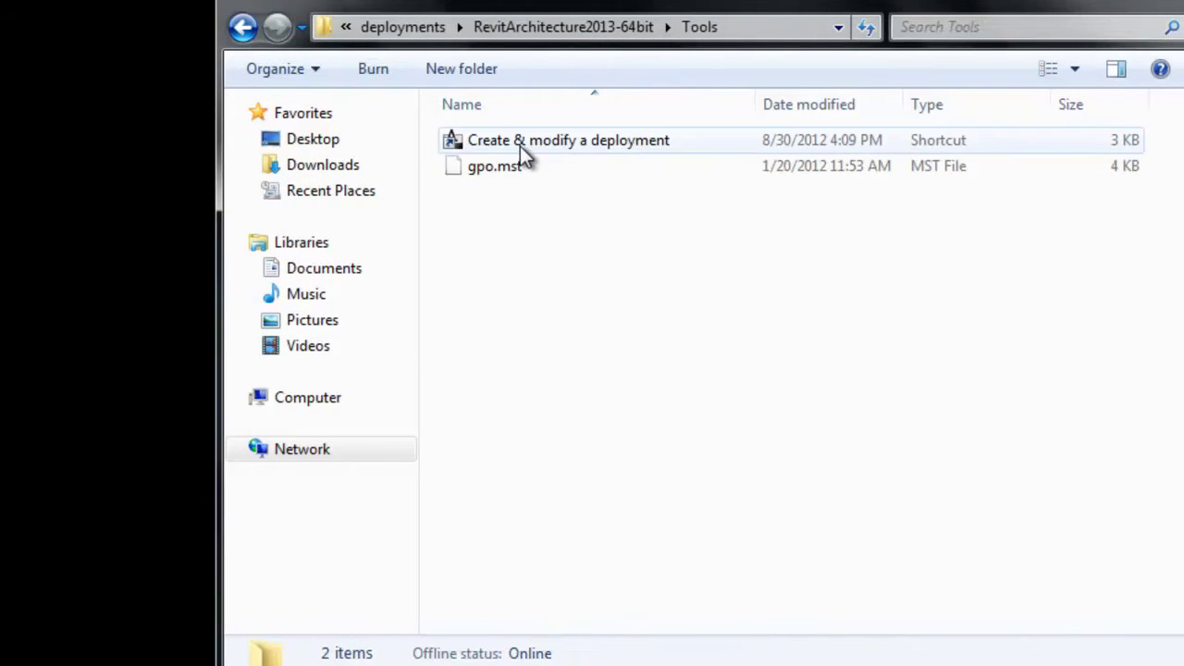
left_click(521, 145)
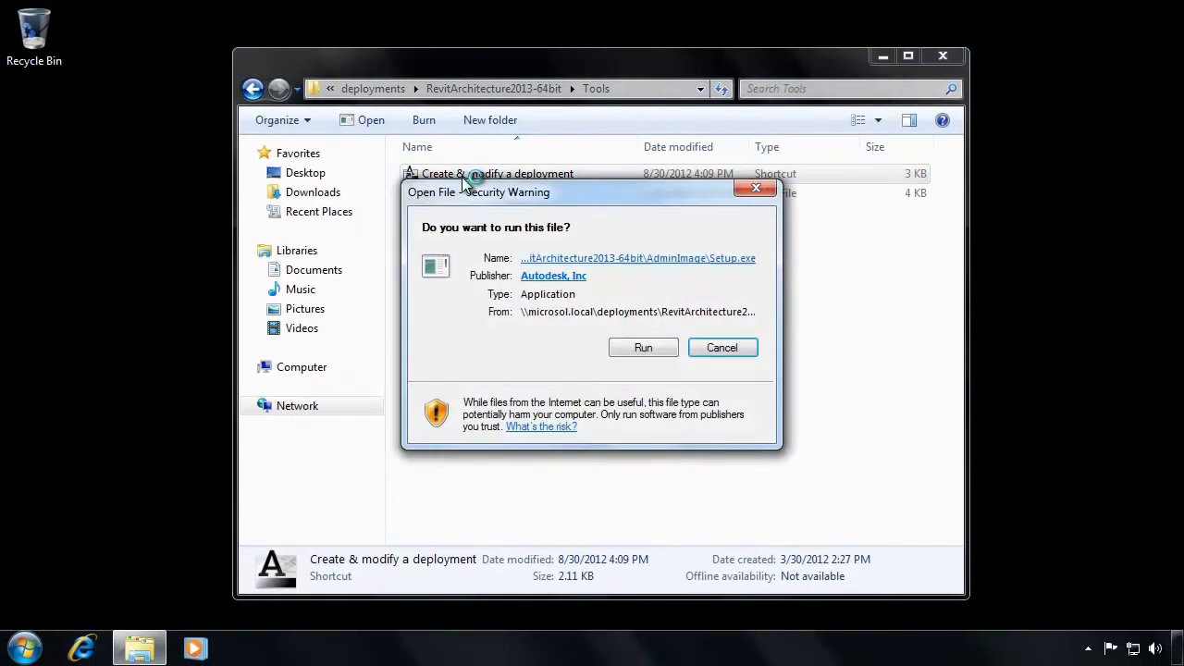
left_click(634, 350)
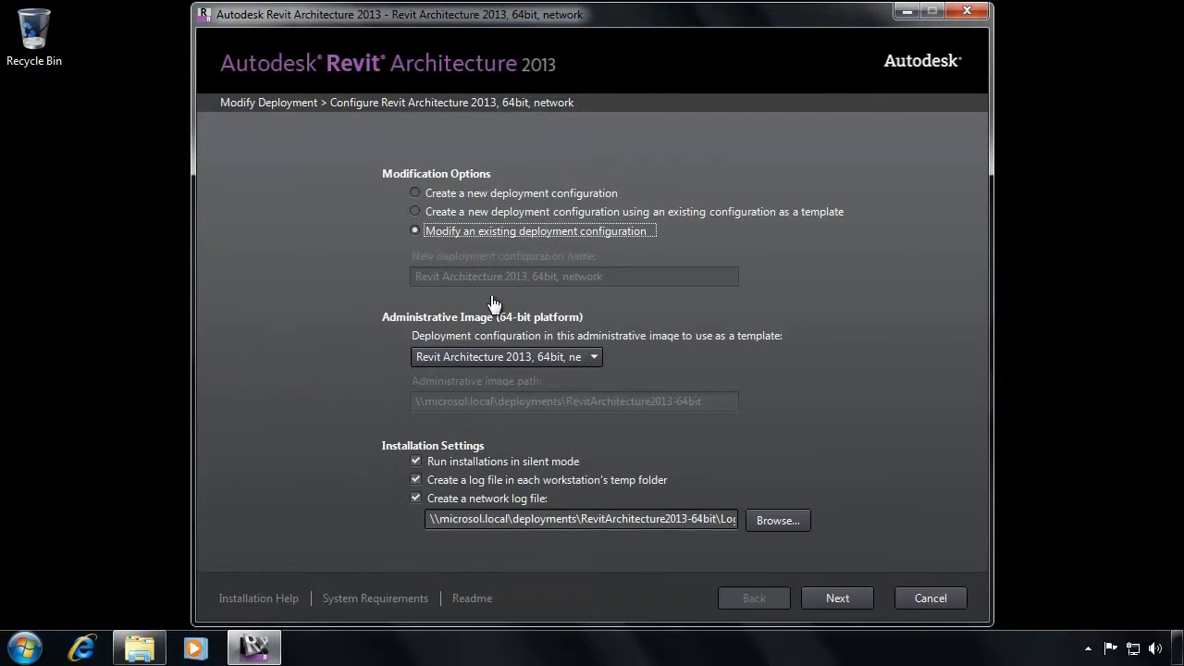
Choose to modify the existing deployment configuration and accept the license agreement.
left_click(837, 599)
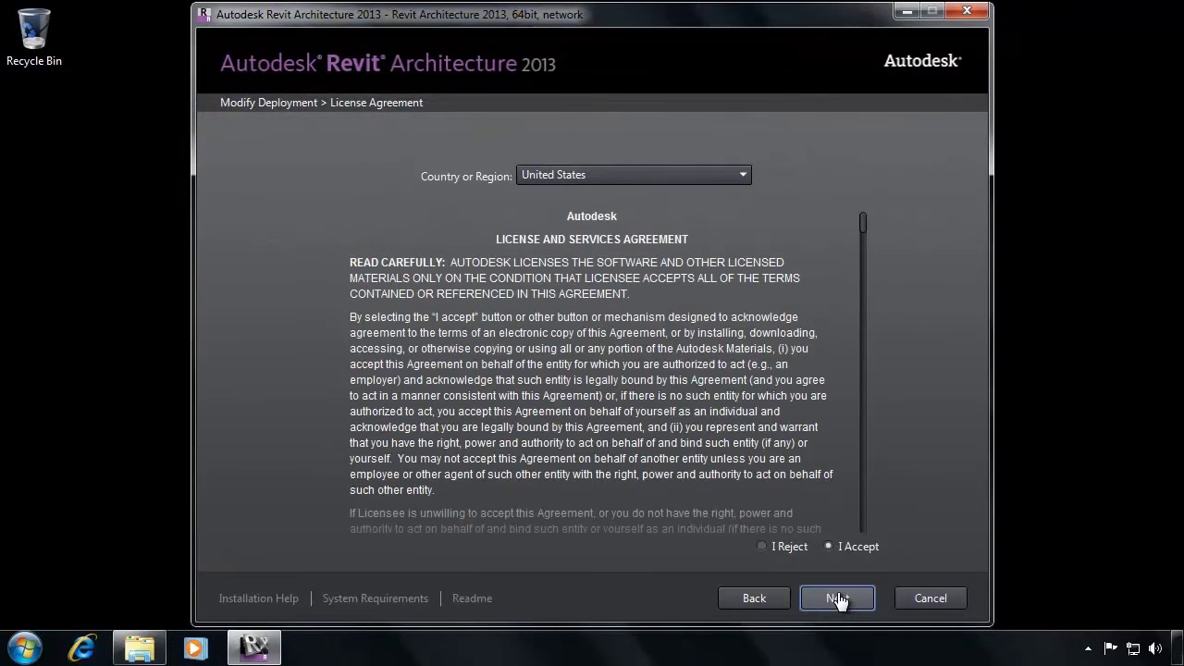
left_click(834, 596)
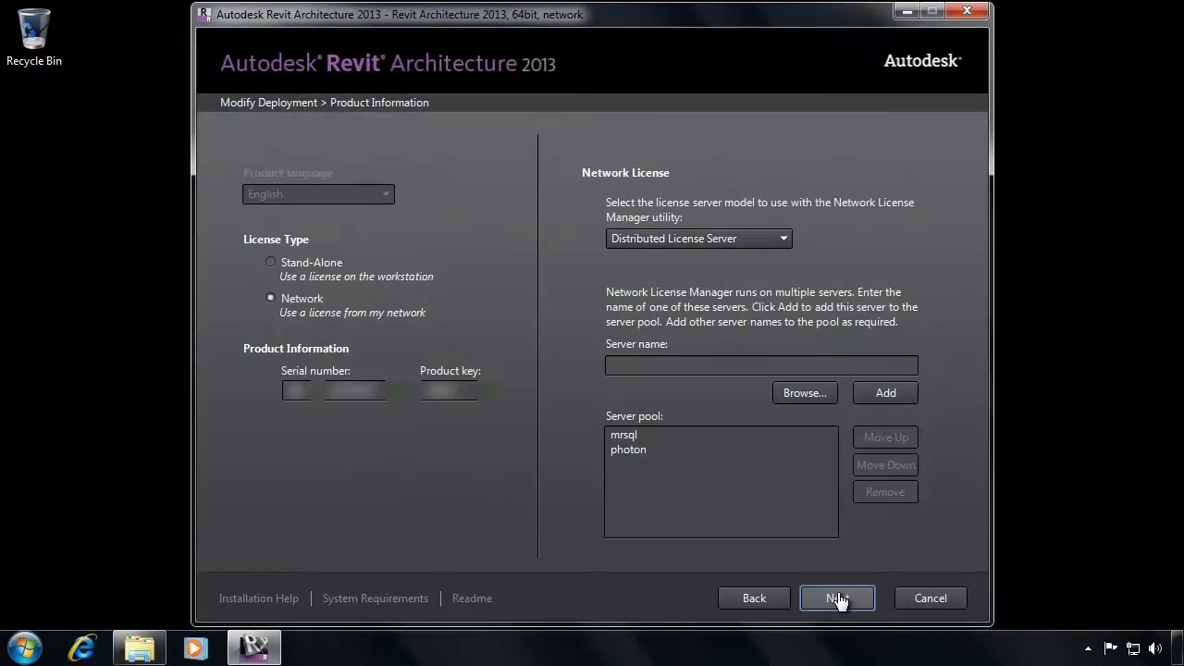
Open Revit Architecture 2013 configuration, acknowledging both local-path warnings and cancelling the update check.
left_click(837, 597)
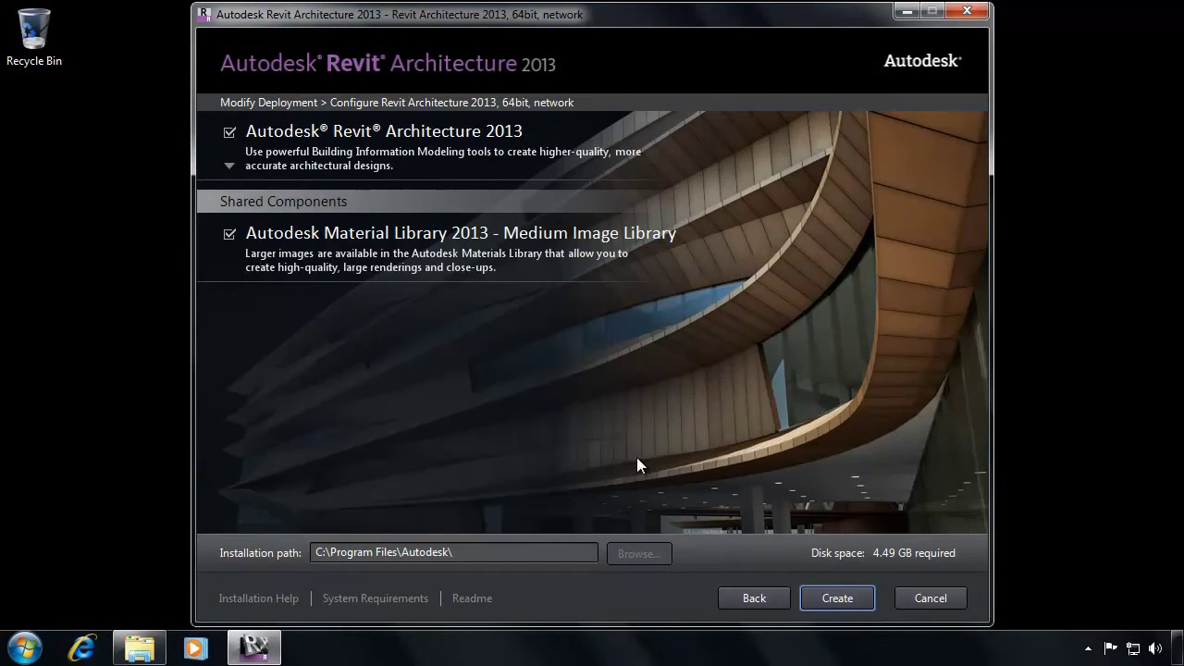
left_click(231, 168)
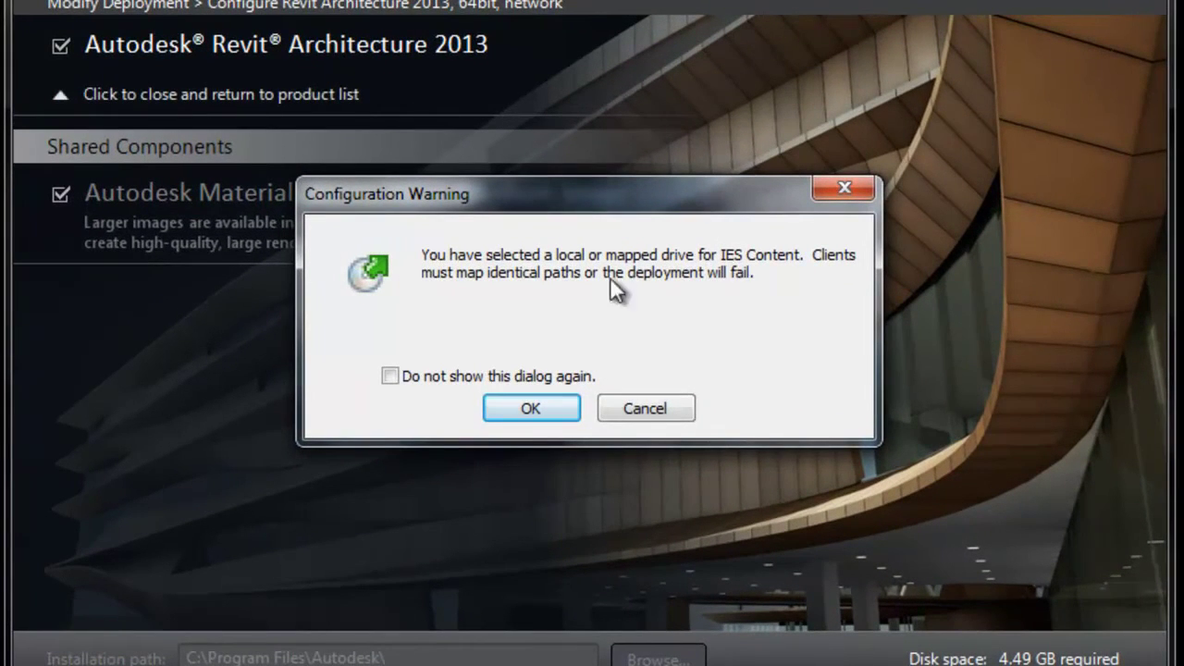
left_click(522, 403)
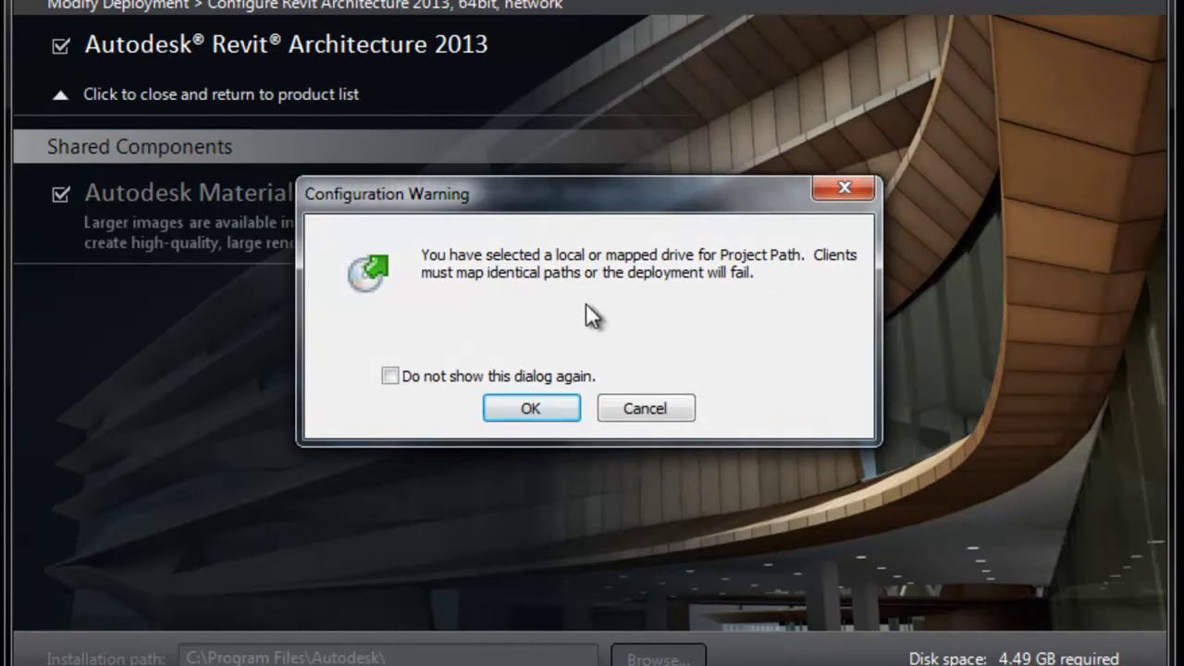
left_click(535, 408)
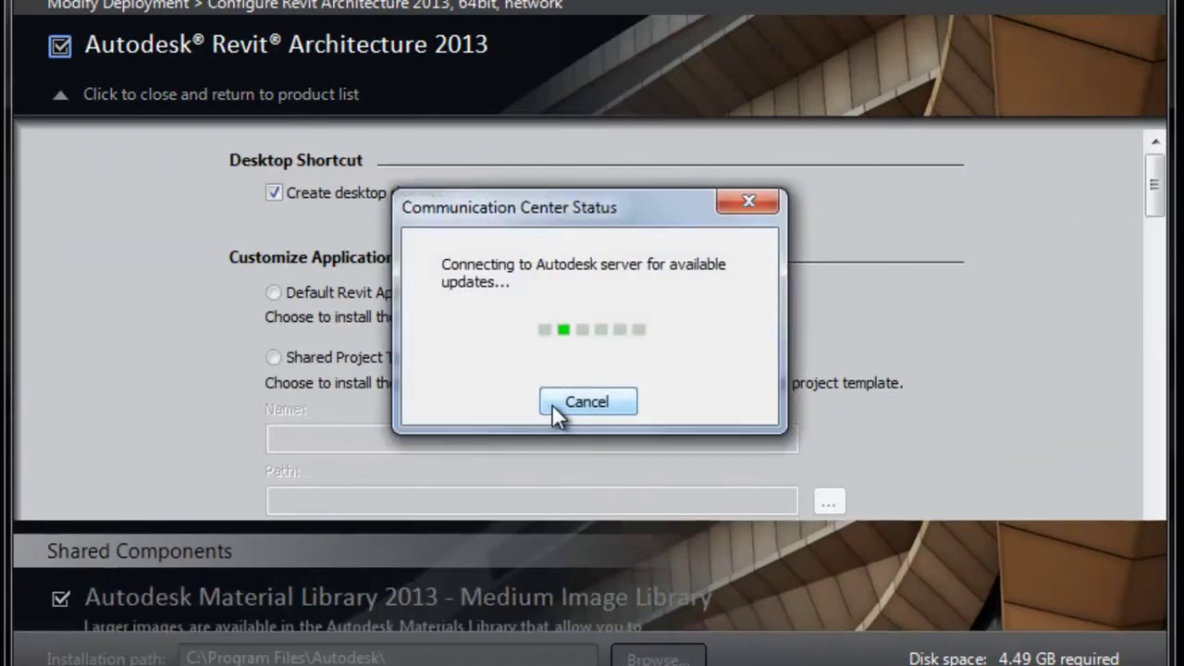
left_click(552, 403)
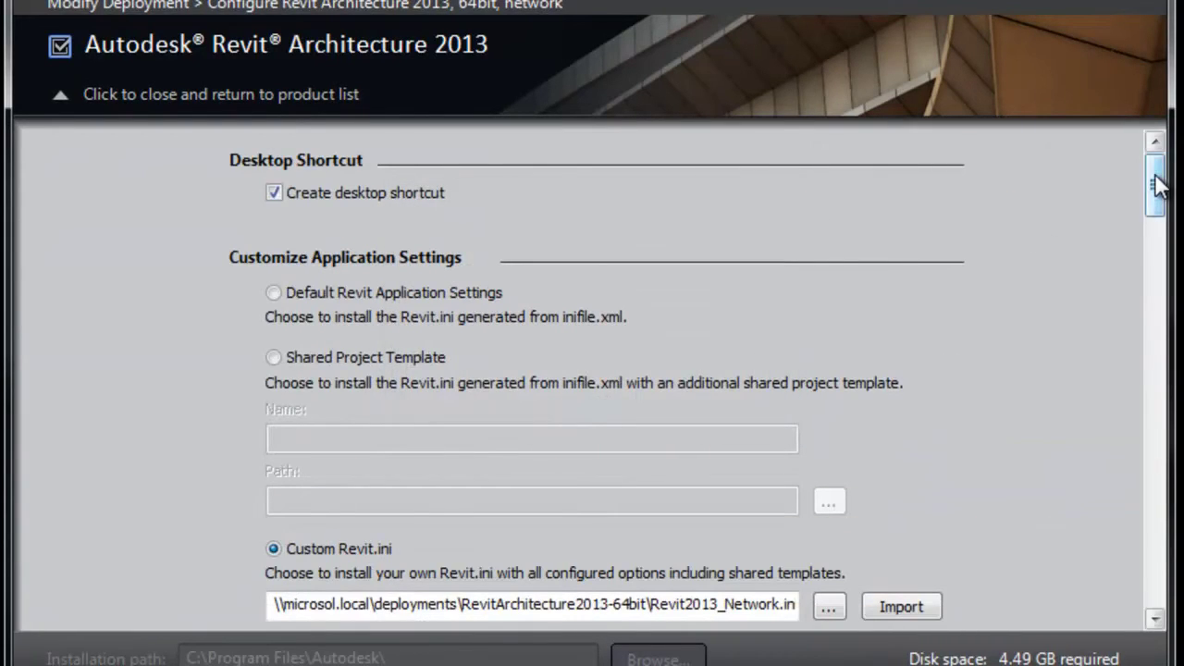
Select the existing Custom Revit.ini path and browse for a replacement ini file.
left_click_drag(1153, 186, 1153, 217)
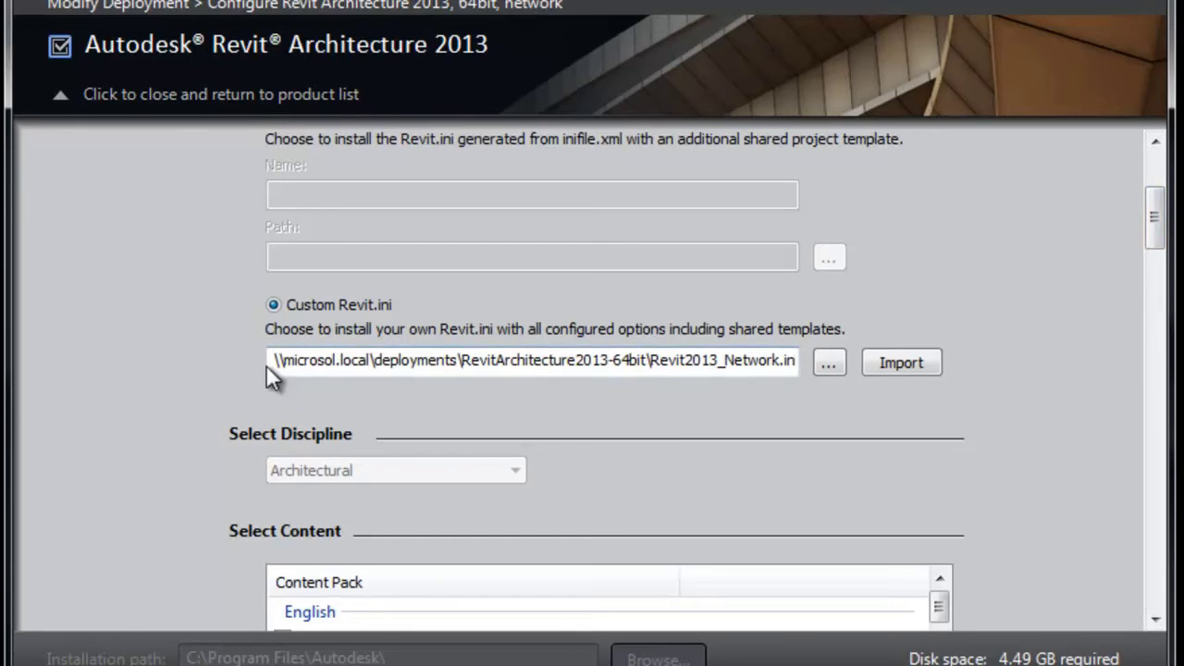
left_click_drag(273, 362, 830, 344)
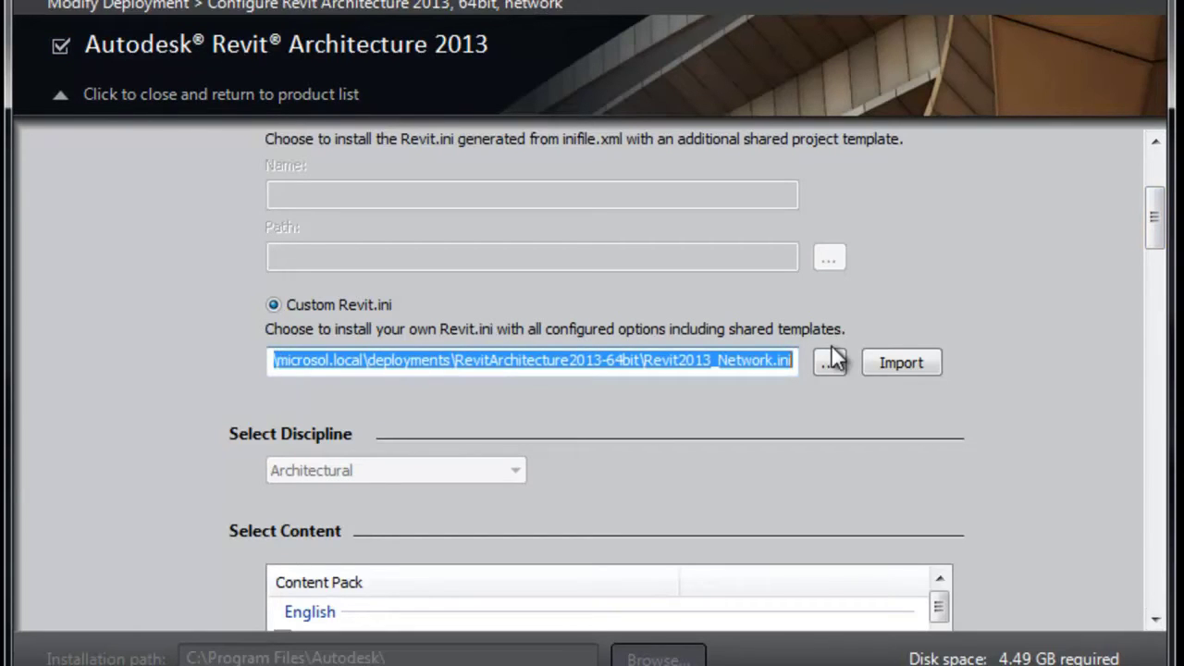
left_click(830, 358)
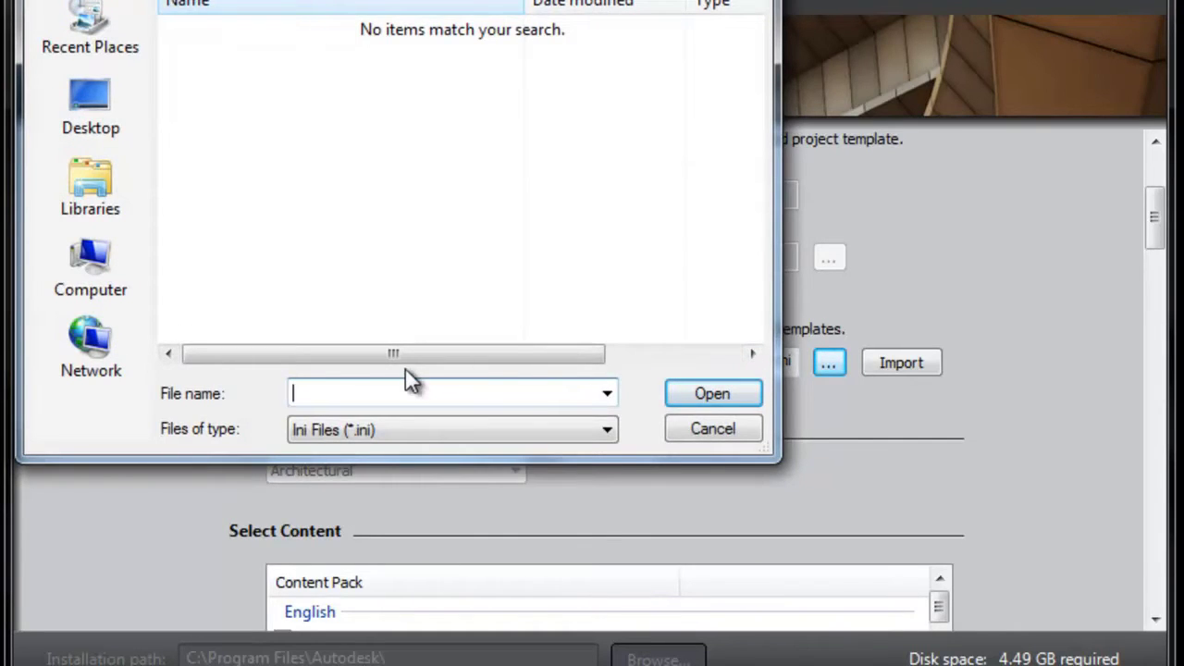
Import Revit2013_Network.ini from \\microsol.local\deployments\RevitArchitecture2013-64bit as the custom Revit.ini.
type("\\\\microsol.local")
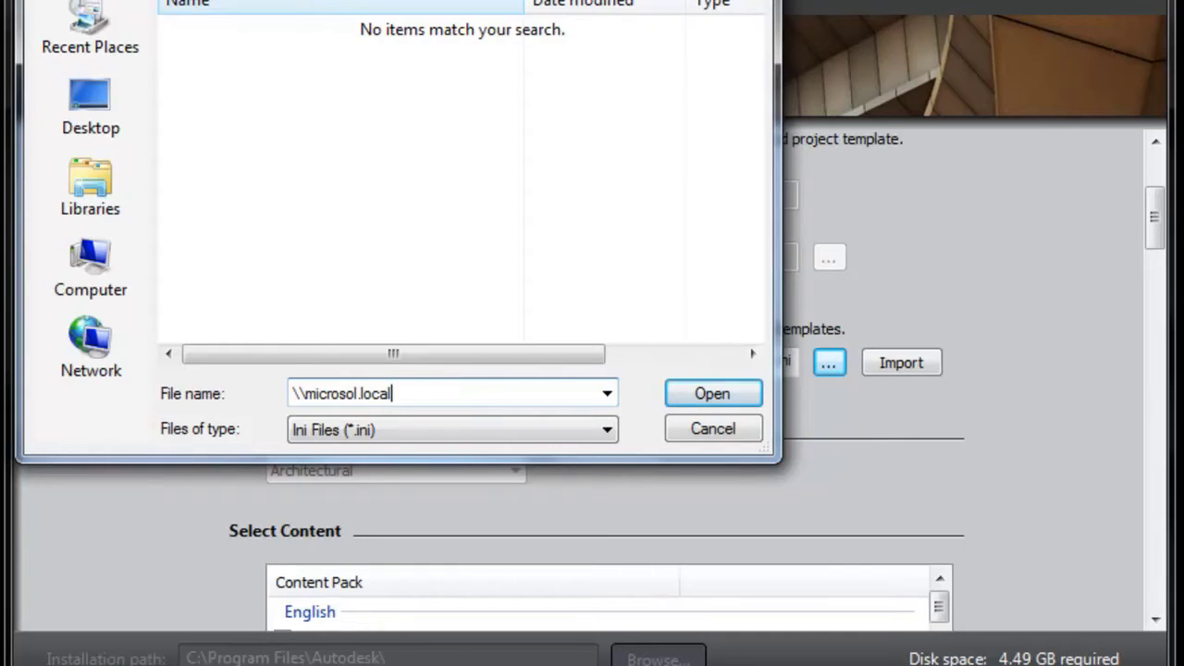
type("\\deployments\\re")
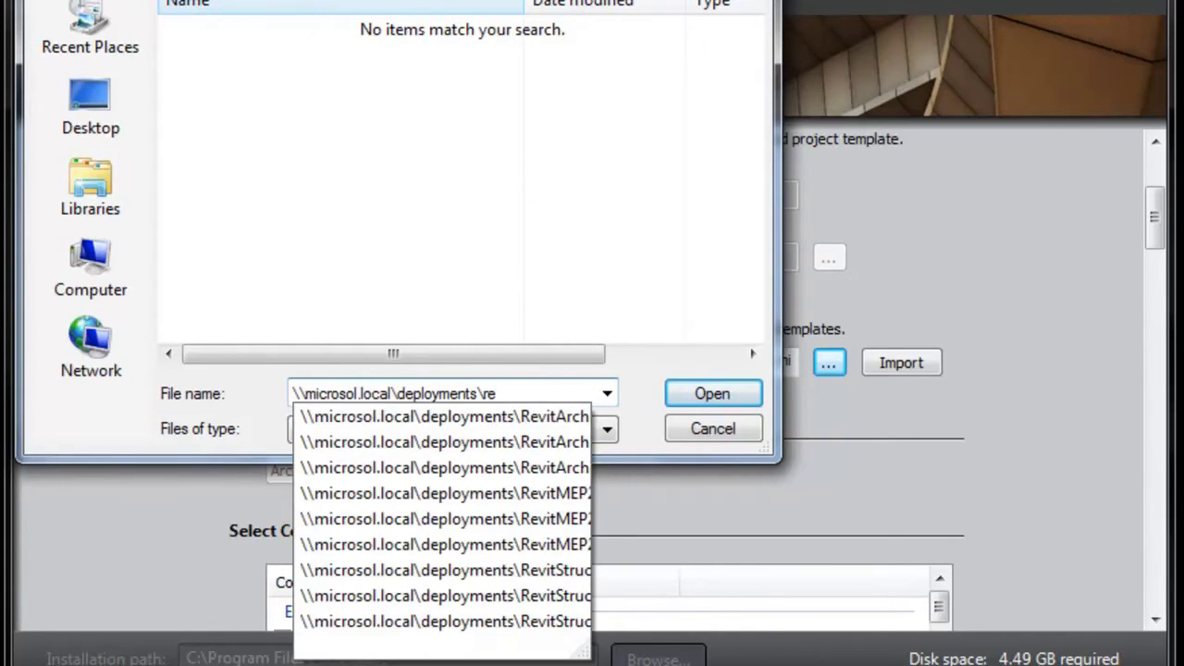
key("Down")
key("Down")
key("Down")
type("\\")
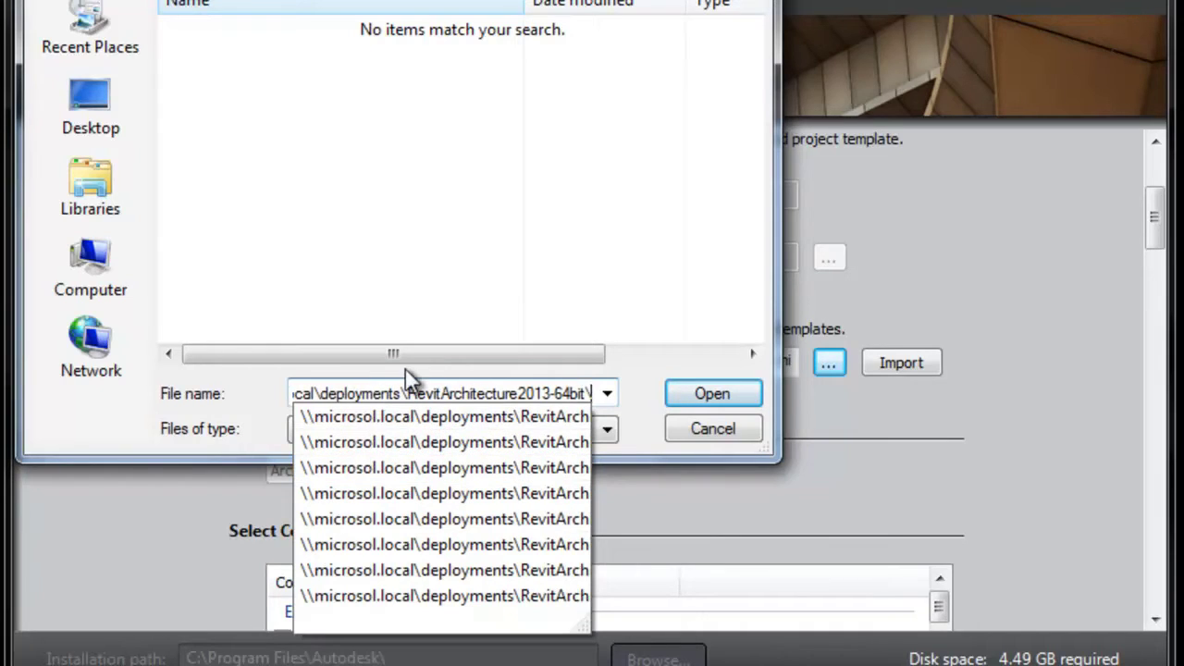
key("Return")
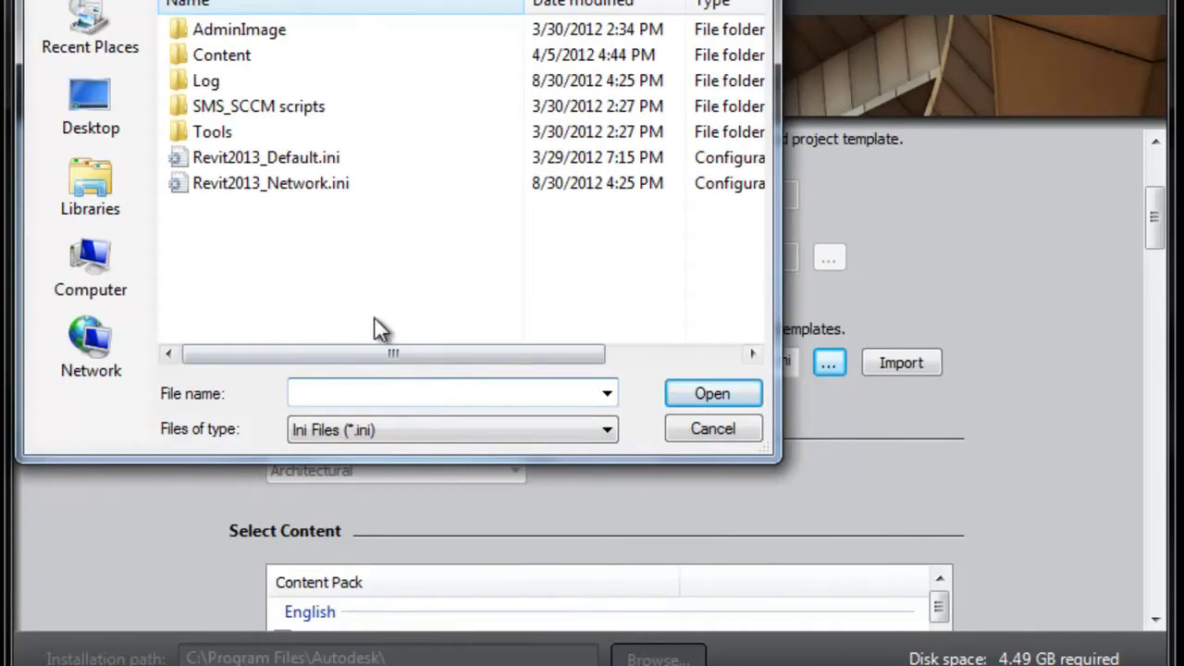
left_click(305, 189)
left_click(678, 396)
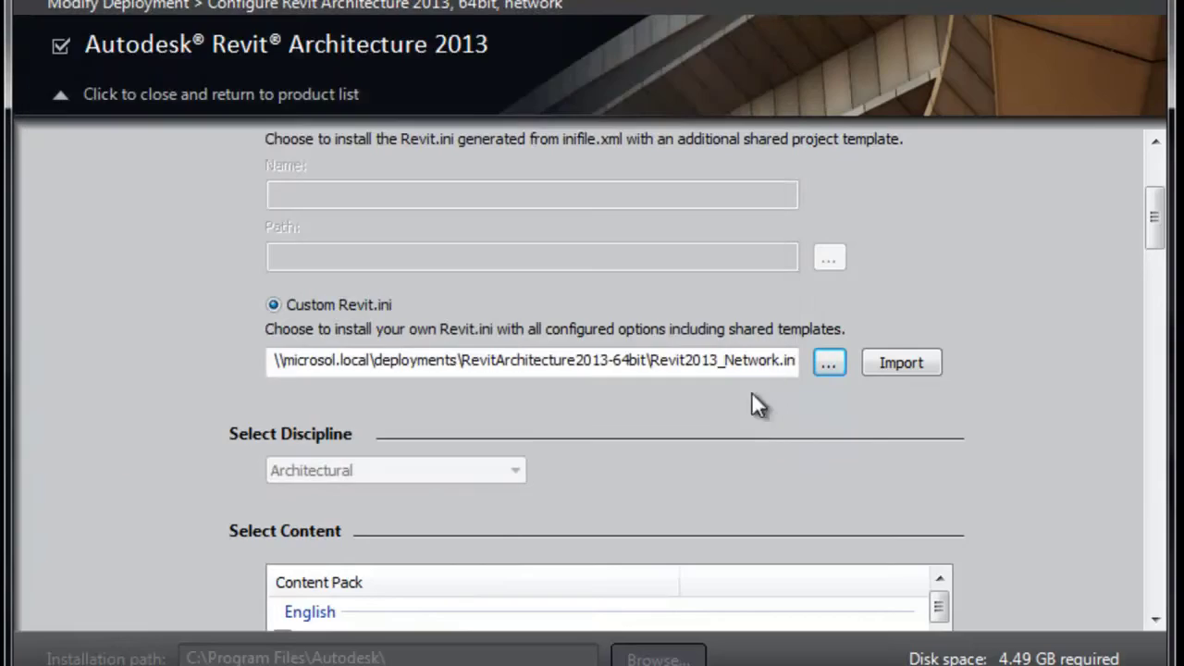
left_click(891, 361)
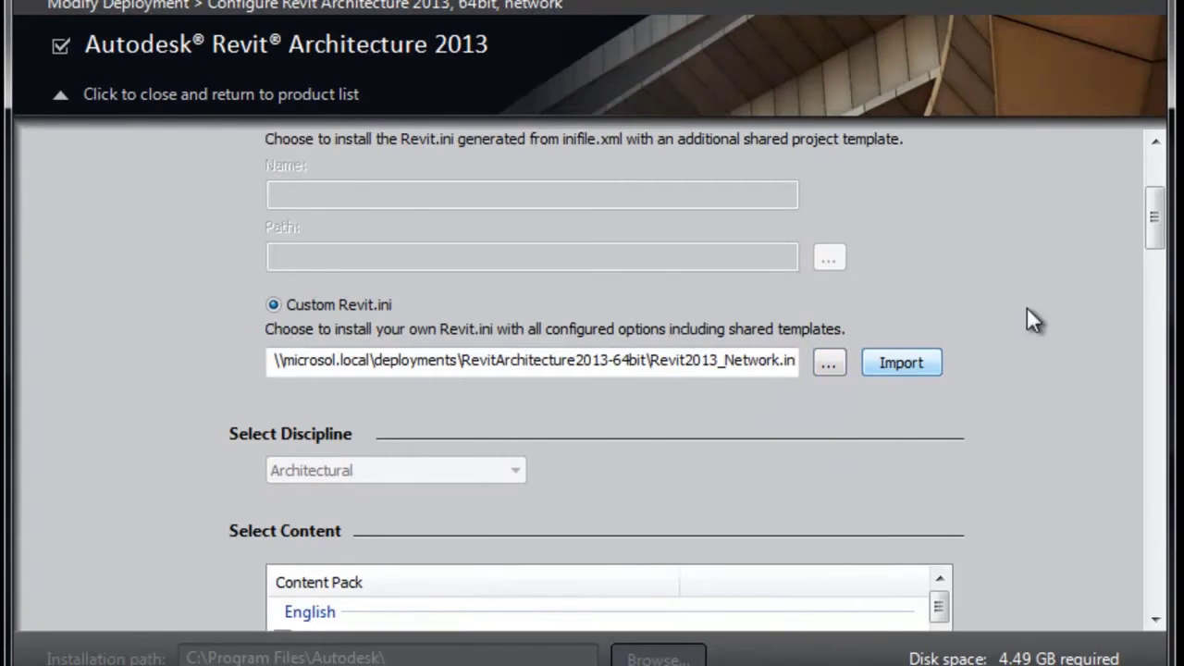
left_click_drag(1162, 229, 1154, 340)
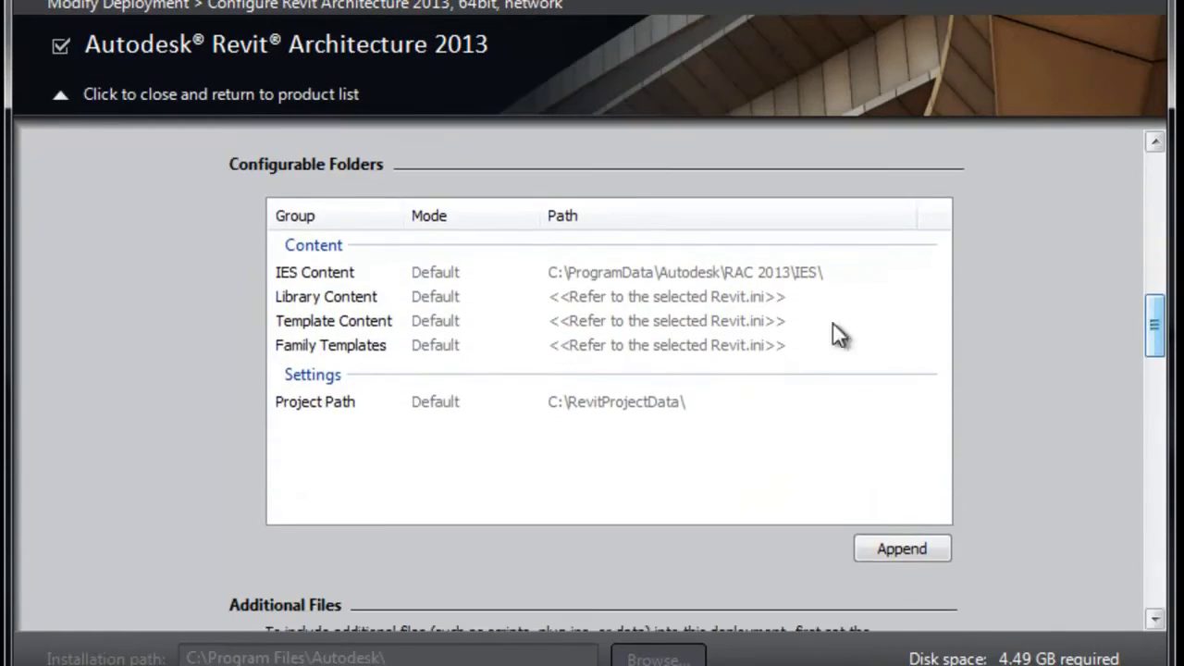
left_click(721, 271)
Append the configured folder paths and include service packs from a local drive or network.
left_click(627, 401)
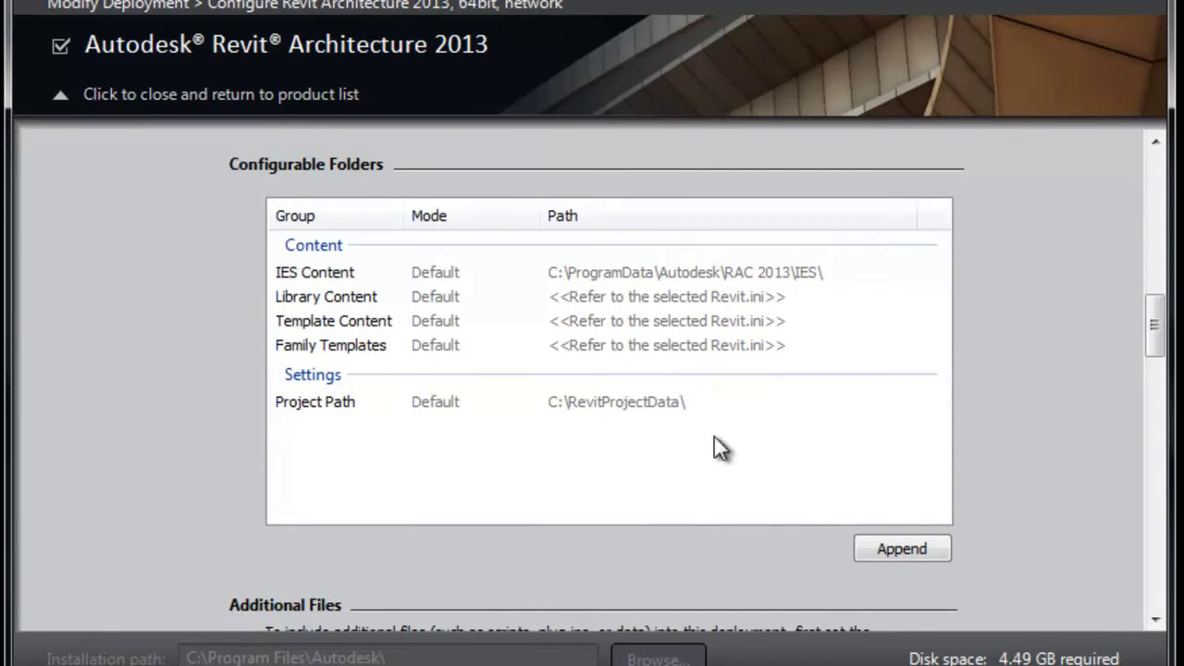
left_click(902, 549)
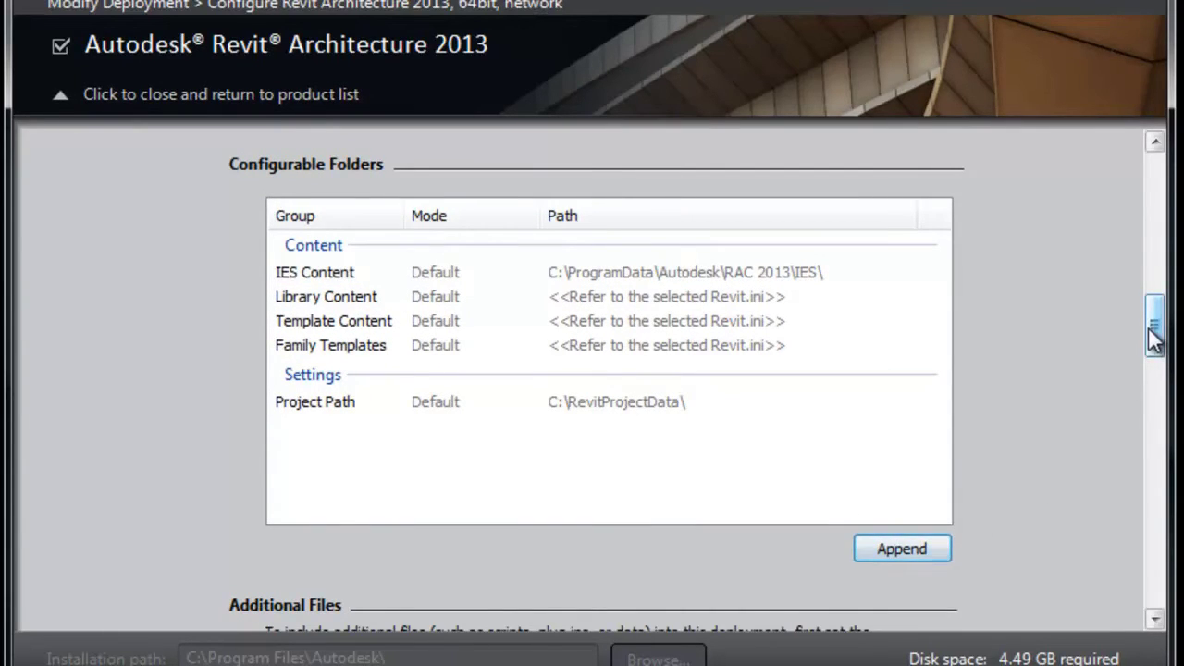
left_click_drag(1154, 328, 1152, 460)
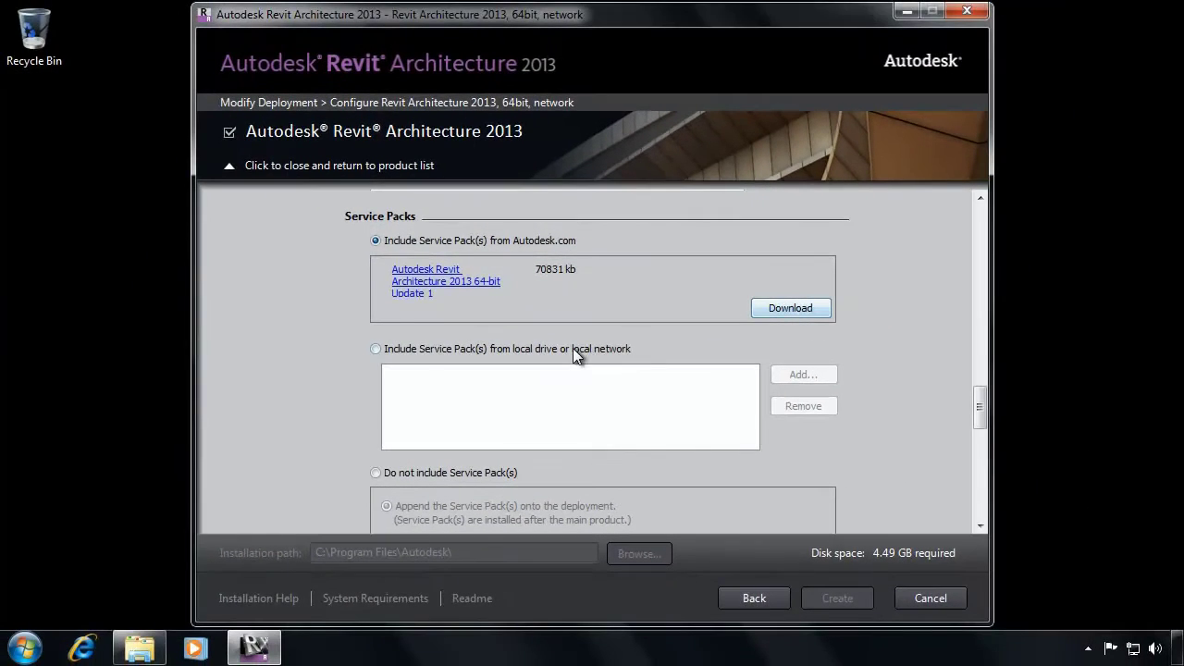
left_click(571, 350)
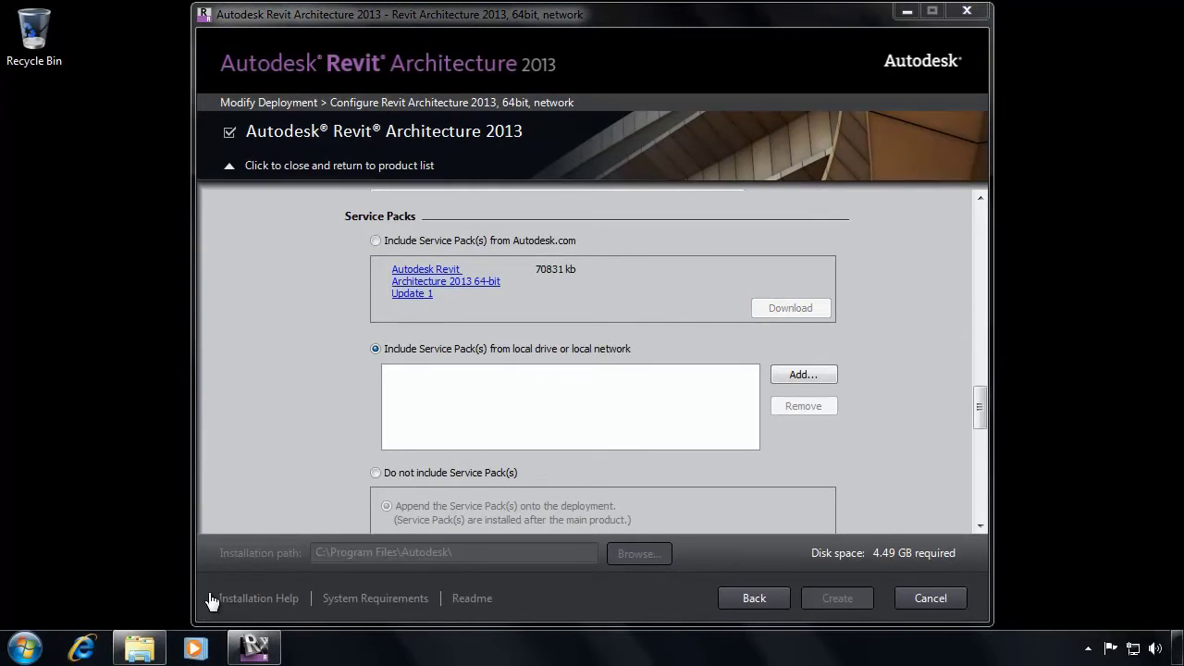
middle_click(137, 651)
Copy the full file name of autodesk_revit_architecture_2013-x64_update1.exe on Local Disk (C:).
left_click(357, 321)
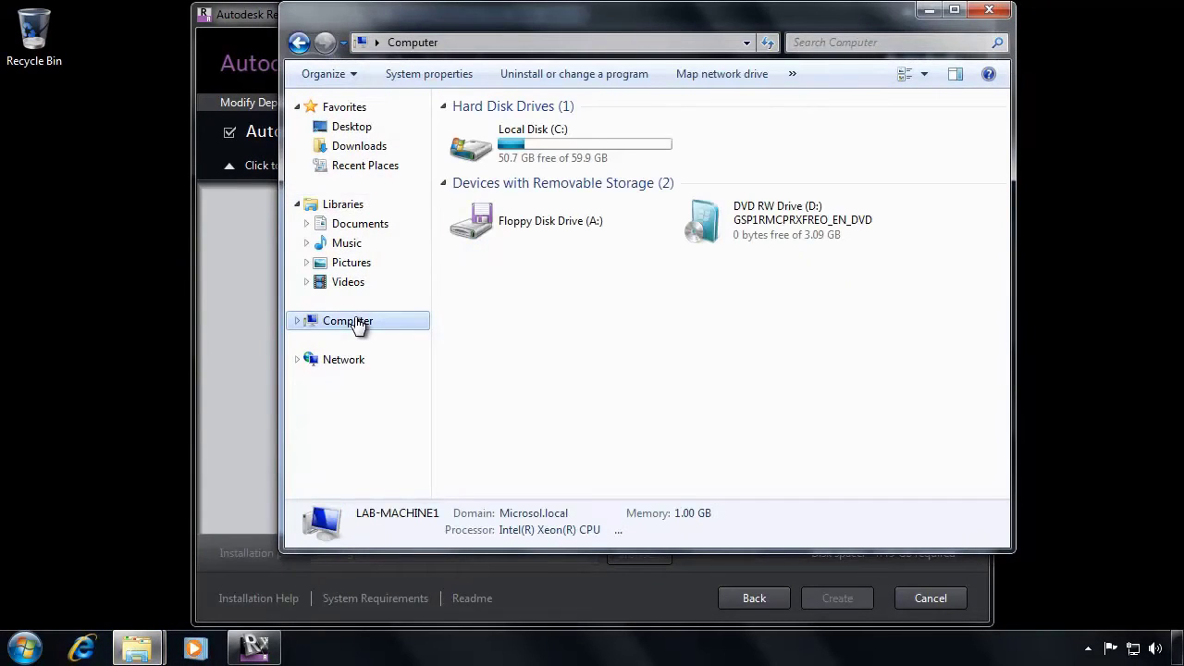
double_click(535, 145)
left_click(541, 222)
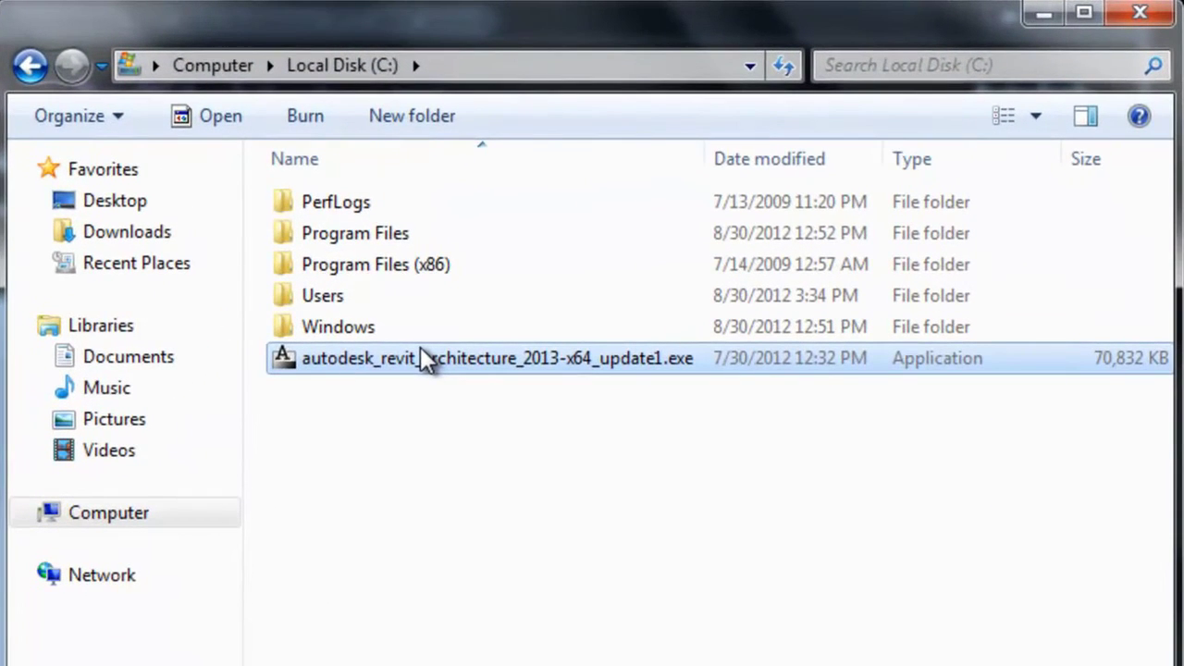
left_click(420, 358)
key("ctrl+a")
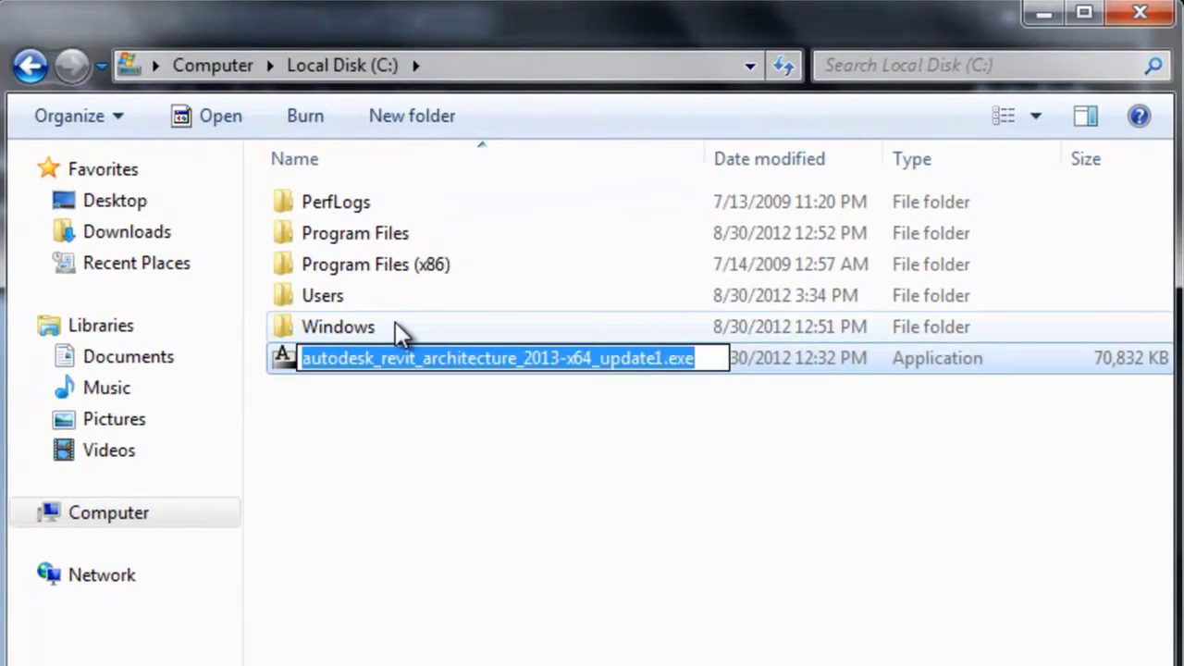
right_click(418, 363)
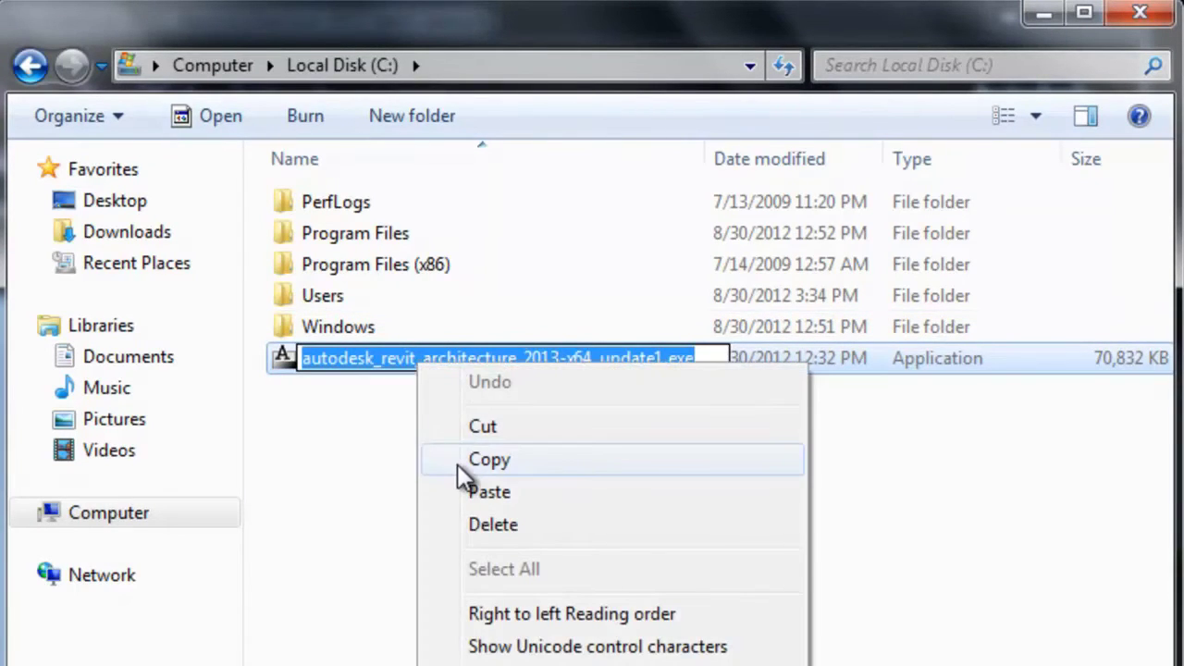
left_click(457, 463)
key("super")
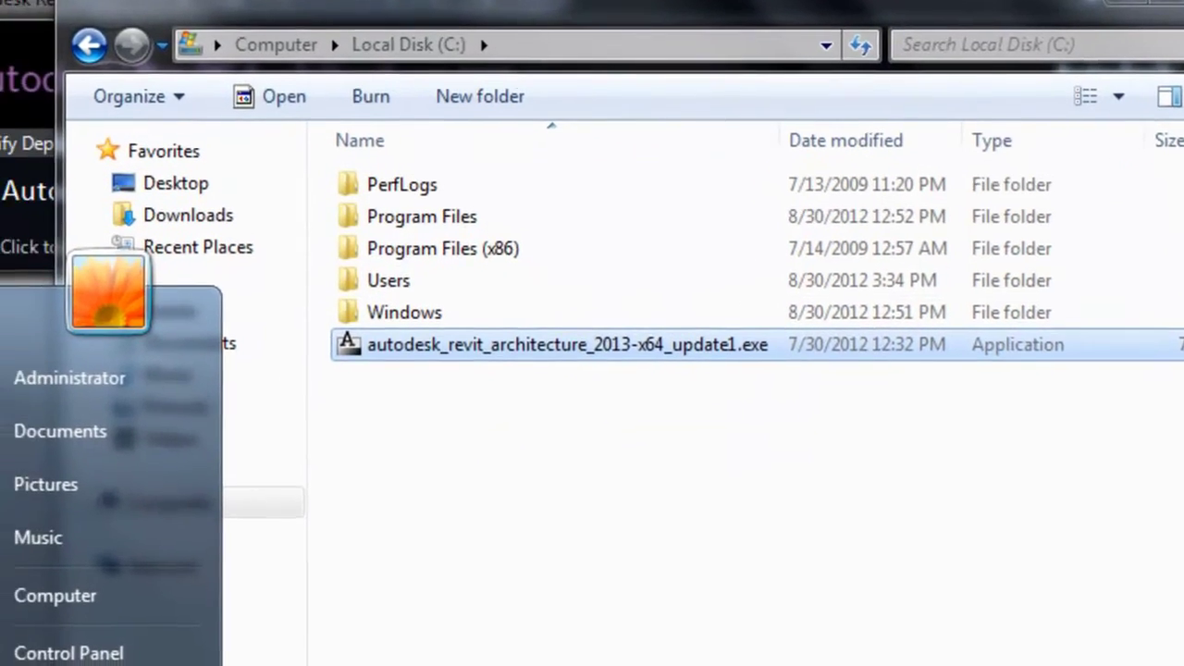
Open Command Prompt and enter the update installer's path as c:\ plus its pasted file name.
type("cmd")
key("Return")
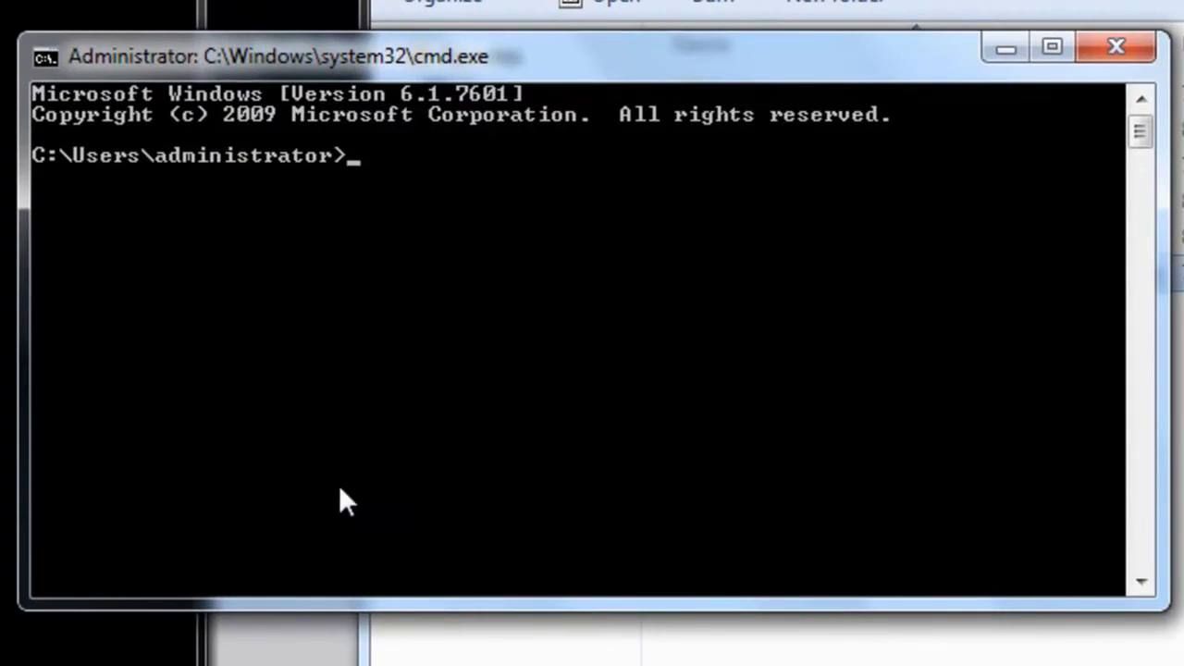
type("c:\\")
right_click(437, 454)
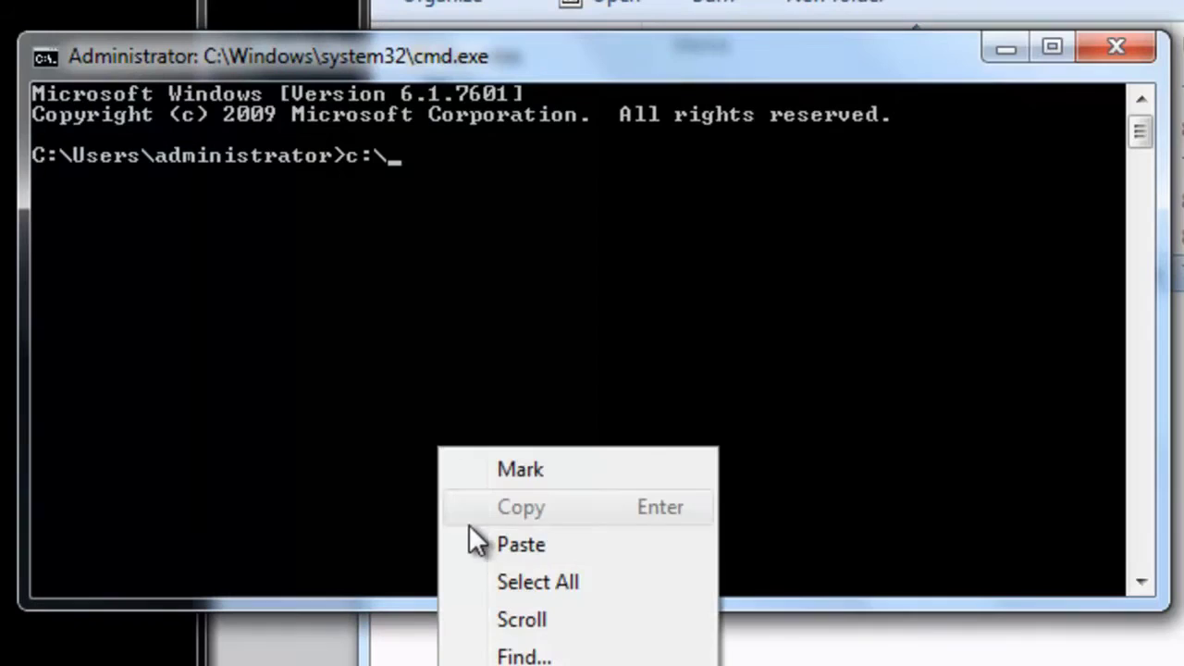
left_click(478, 542)
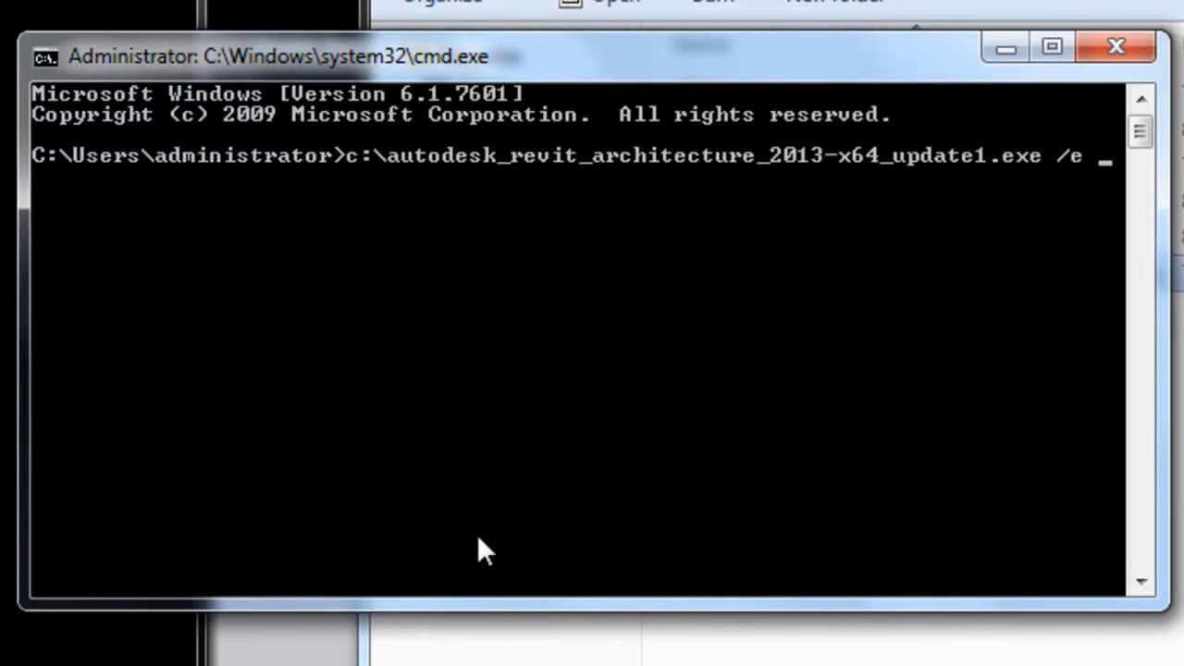
Add /e with output c:\autodesk_revit_architecture_2013-x64_update1.msp and run the extraction.
type("/e c:\\")
right_click(476, 534)
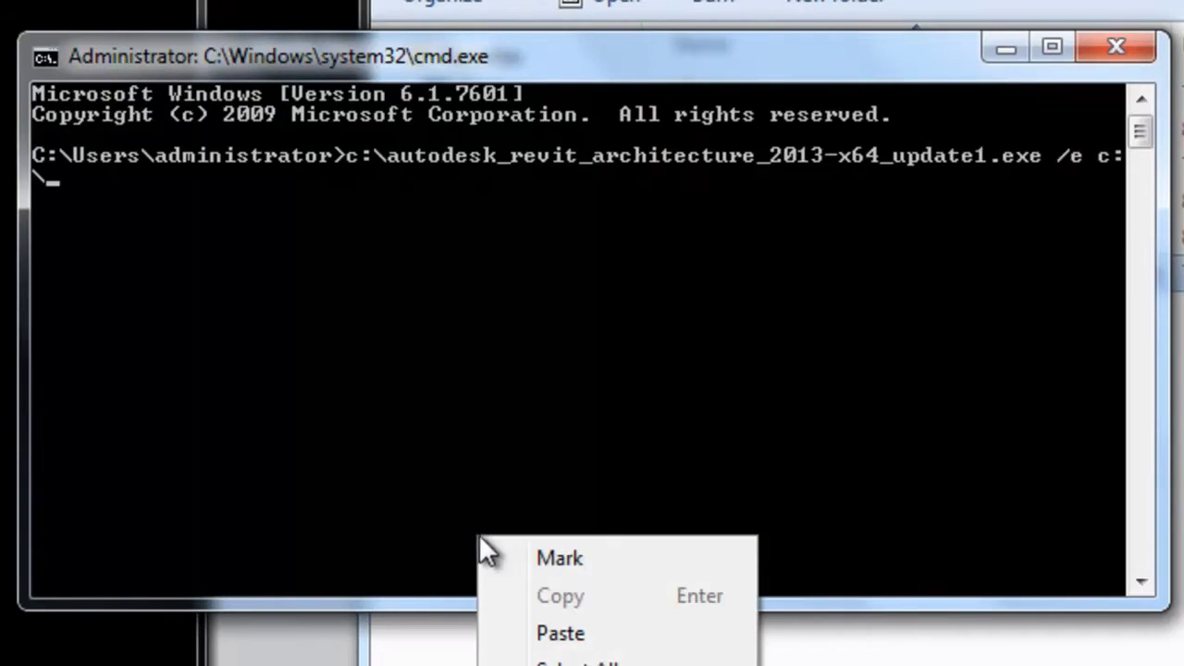
left_click(561, 635)
key("BackSpace")
key("BackSpace")
key("BackSpace")
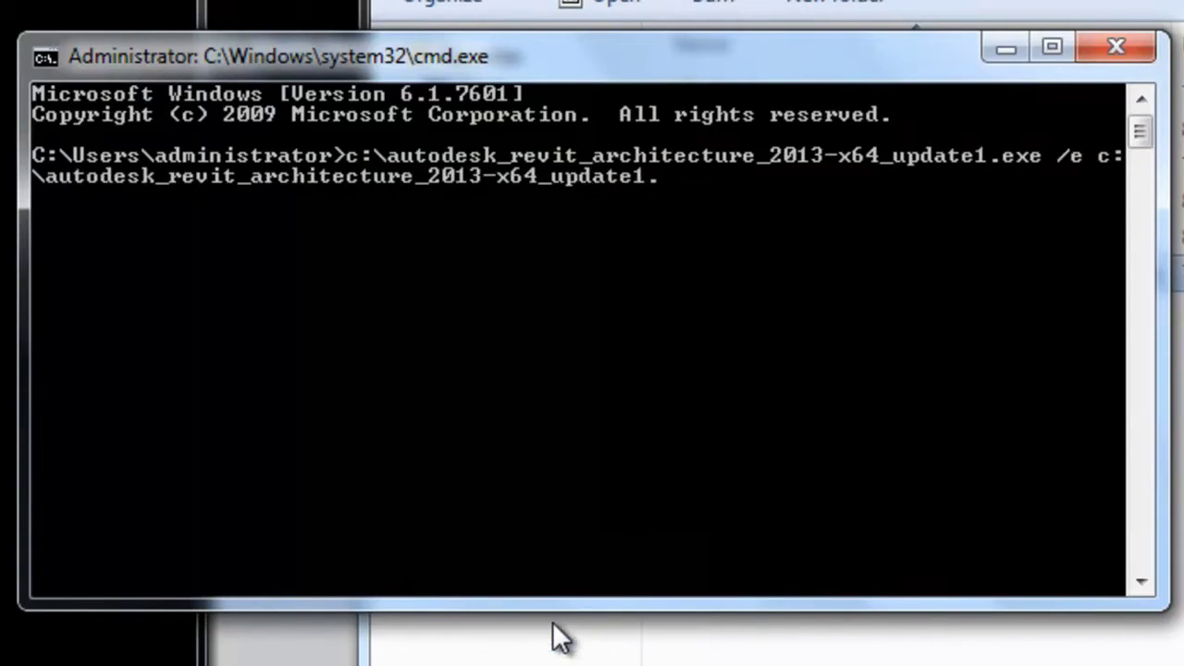
type("msp")
key("Return")
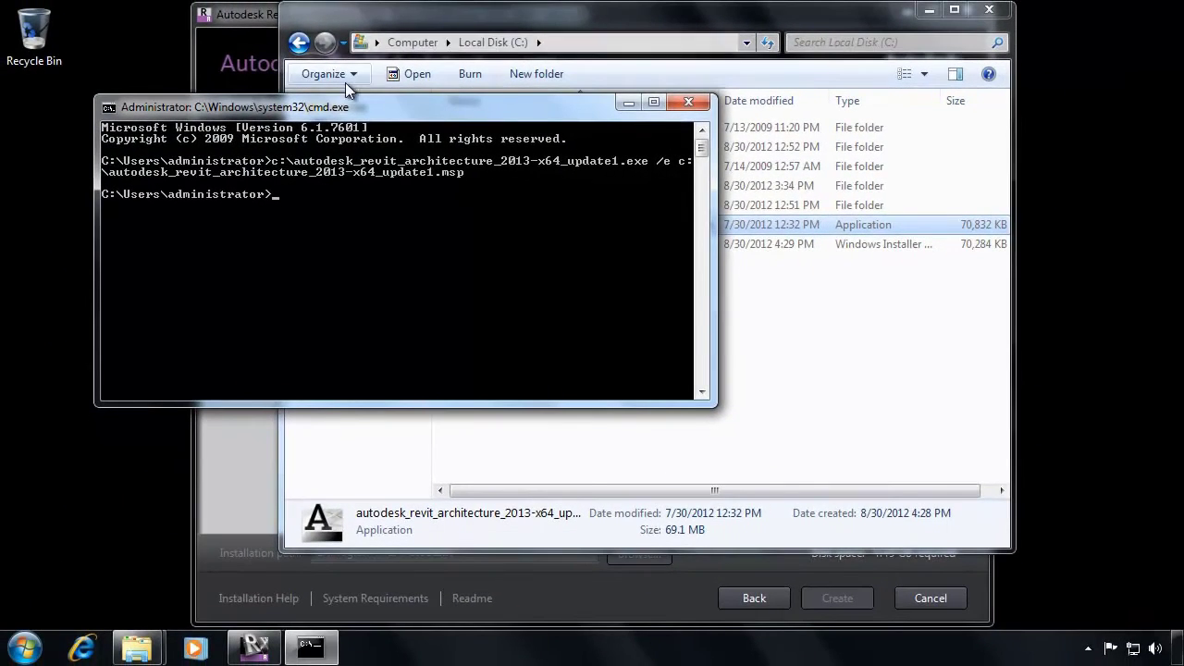
Confirm autodesk_revit_architecture_2013-x64_update1.msp now exists on Local Disk (C:).
left_click_drag(392, 88, 262, 75)
left_click(582, 30)
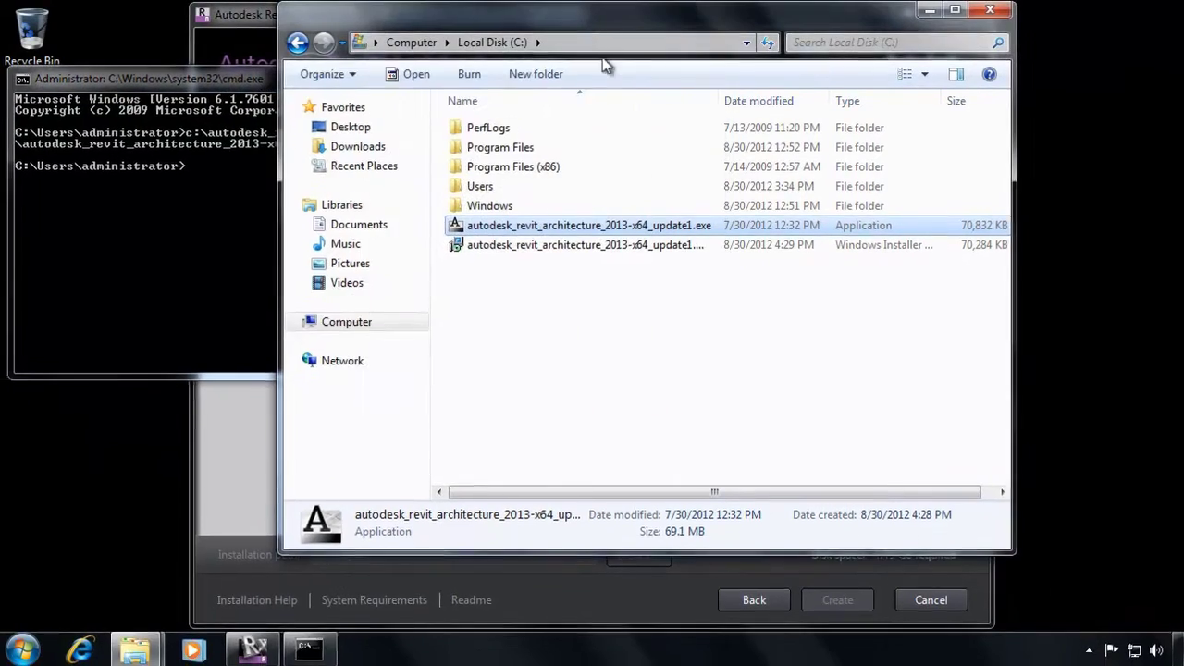
left_click(559, 245)
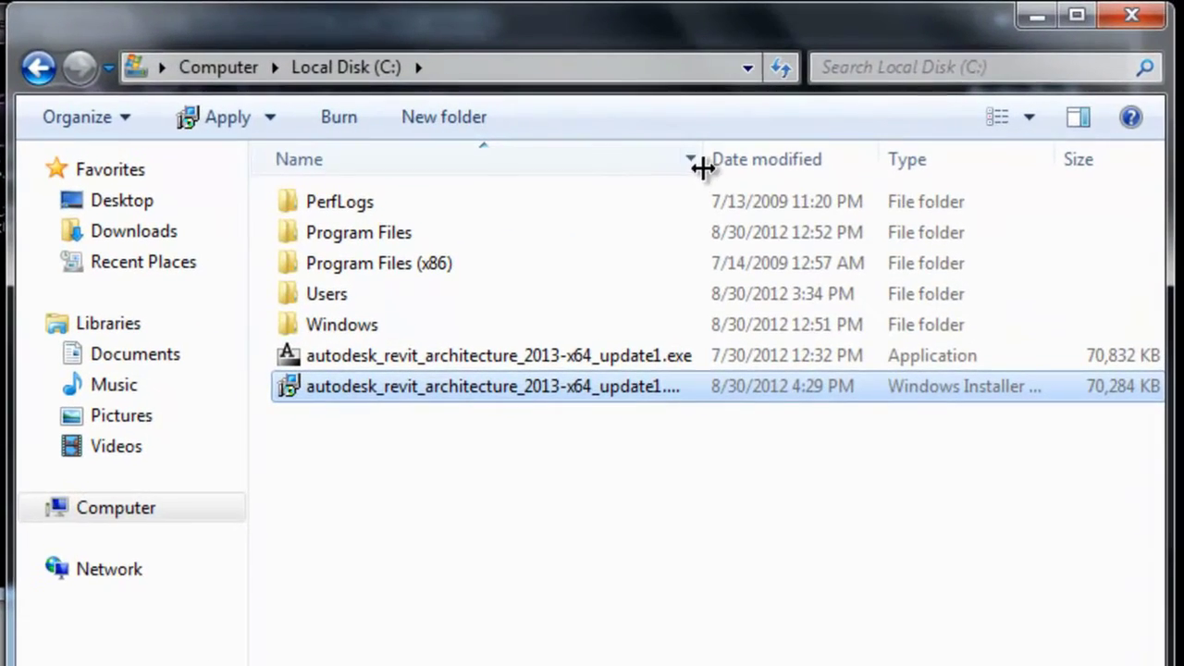
left_click_drag(702, 161, 708, 168)
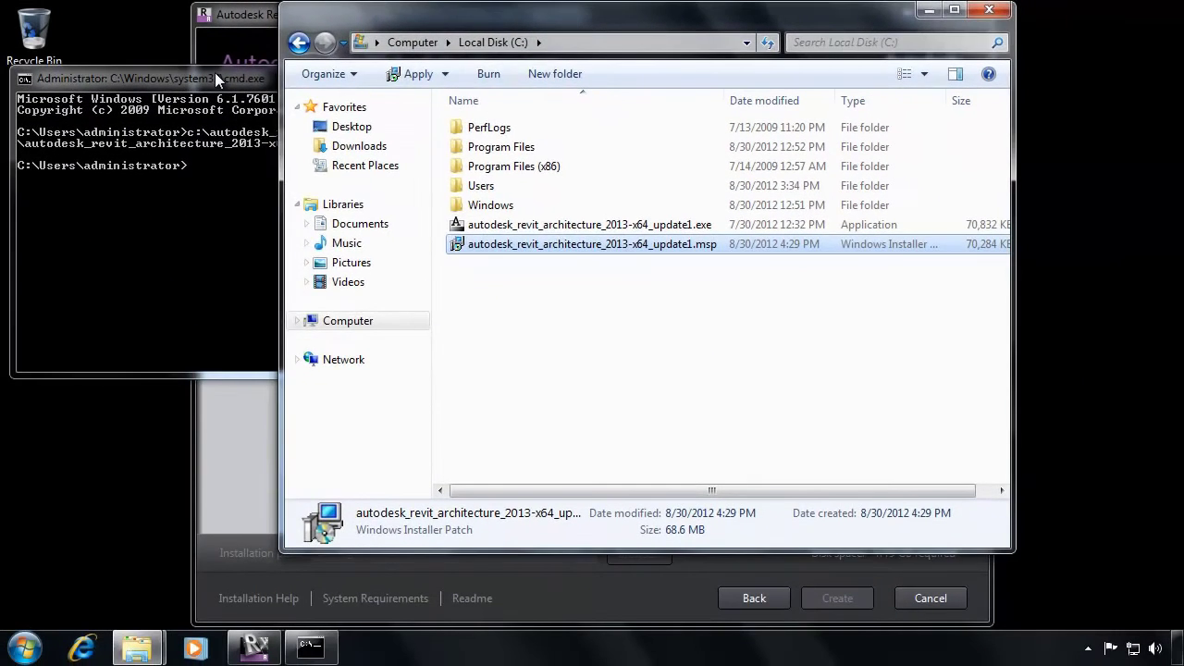
Close the Command Prompt with the exit command.
left_click(215, 74)
type("exit")
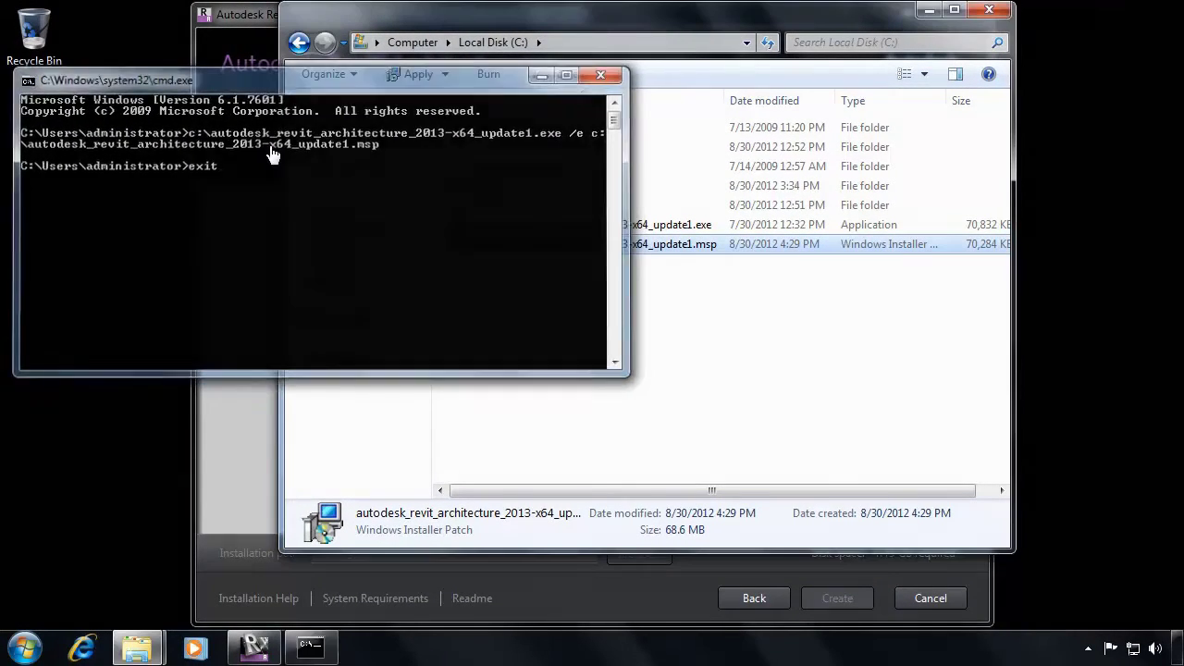
key("Return")
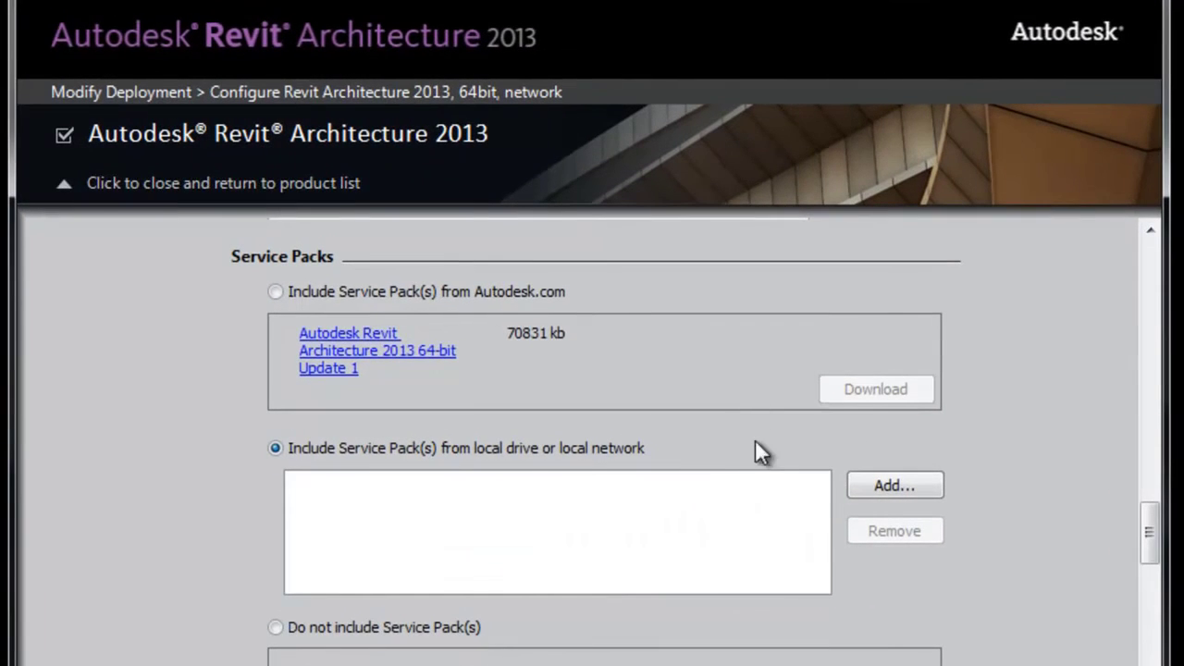
Add the update1 .msp from Local Disk (C:) as a local service pack.
left_click(868, 480)
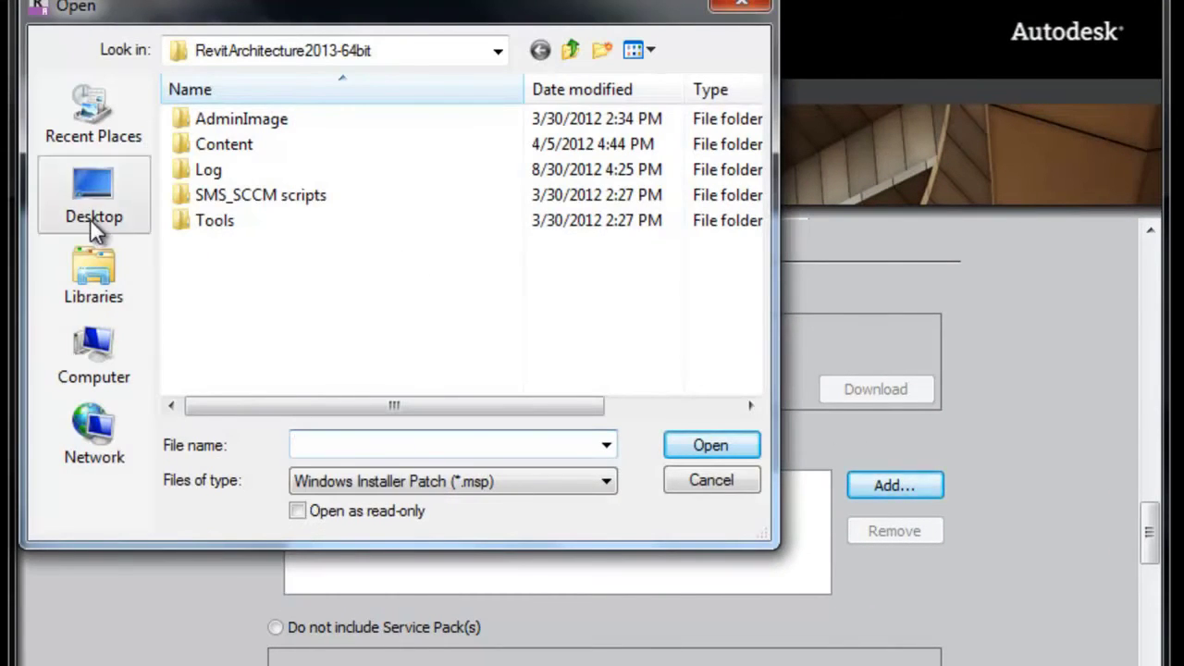
left_click(89, 358)
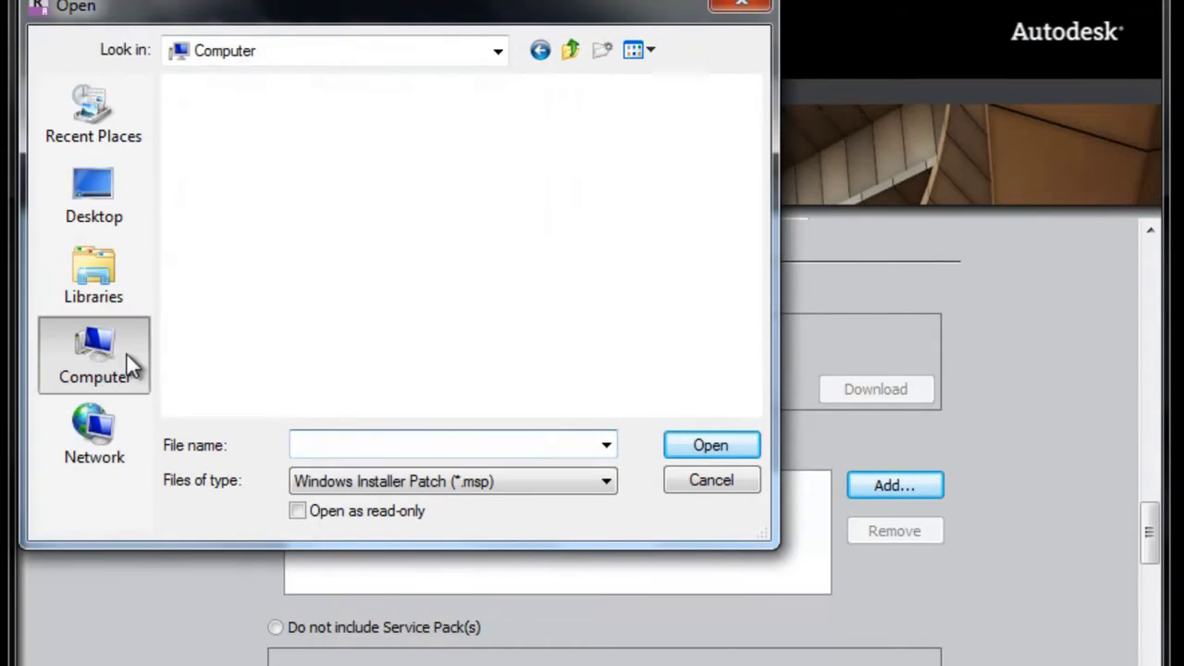
double_click(312, 149)
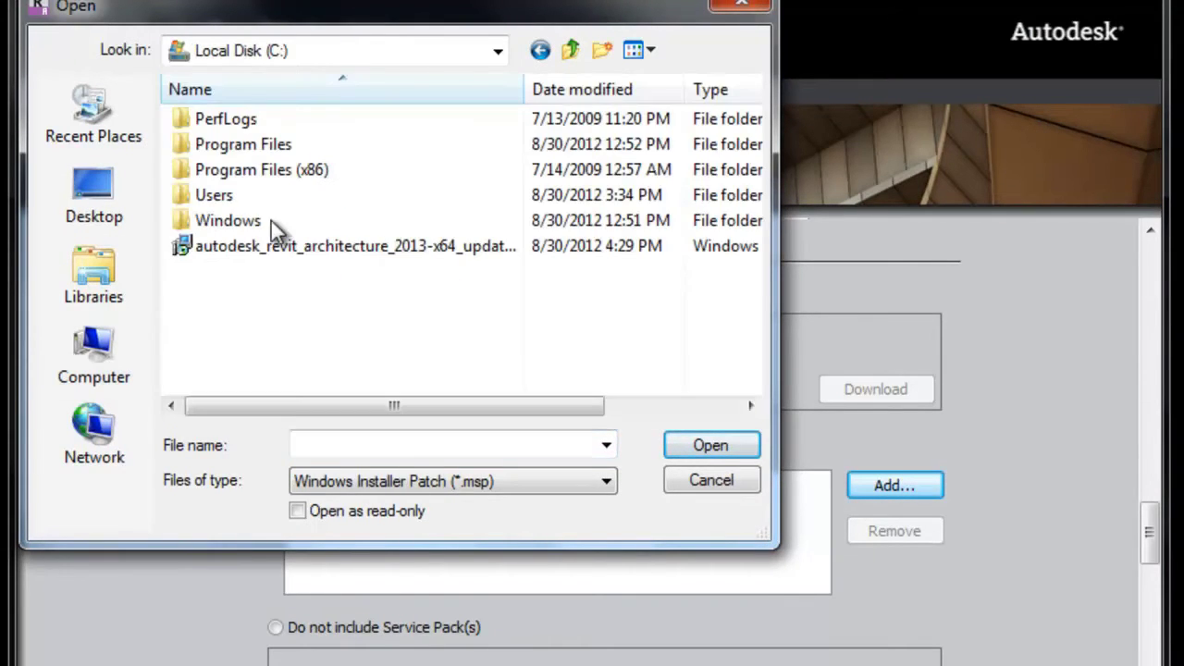
double_click(243, 144)
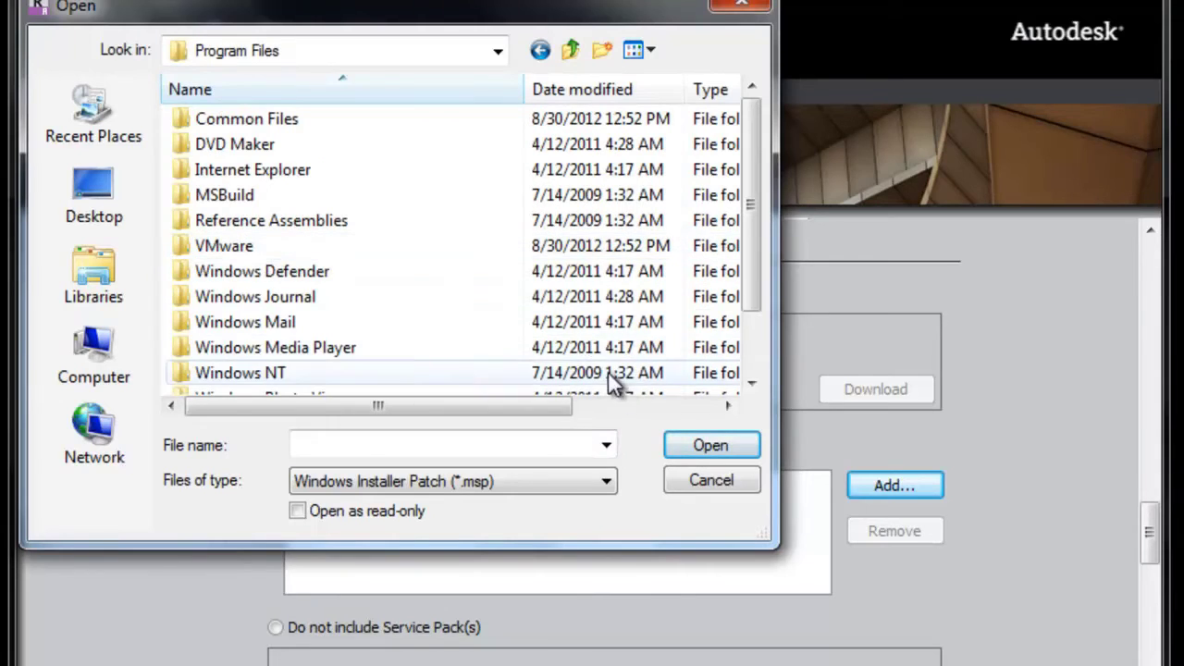
left_click(568, 53)
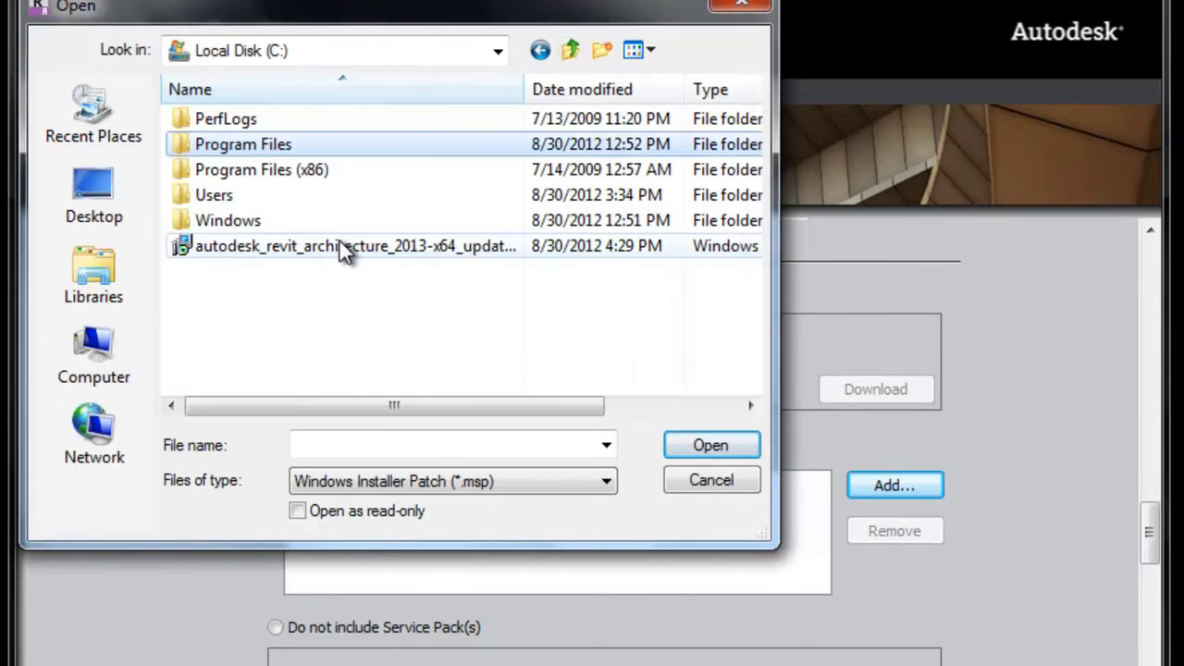
left_click(494, 245)
left_click(701, 447)
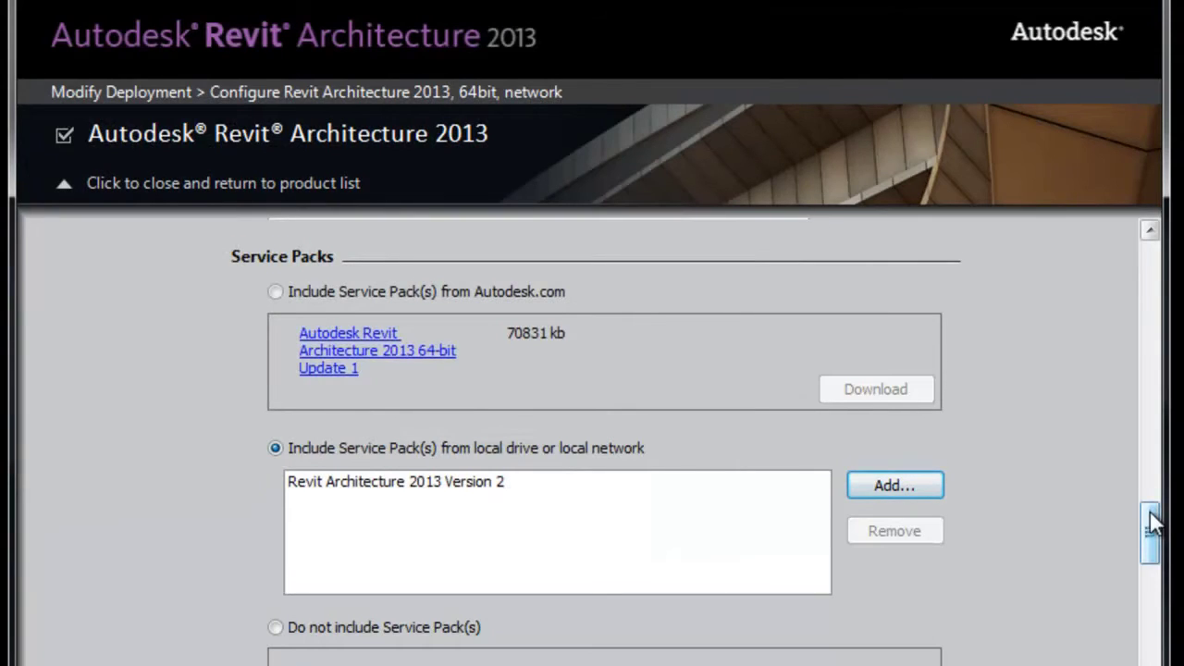
Create the modified deployment and close the installer once configuration completes.
left_click_drag(1149, 529, 1148, 657)
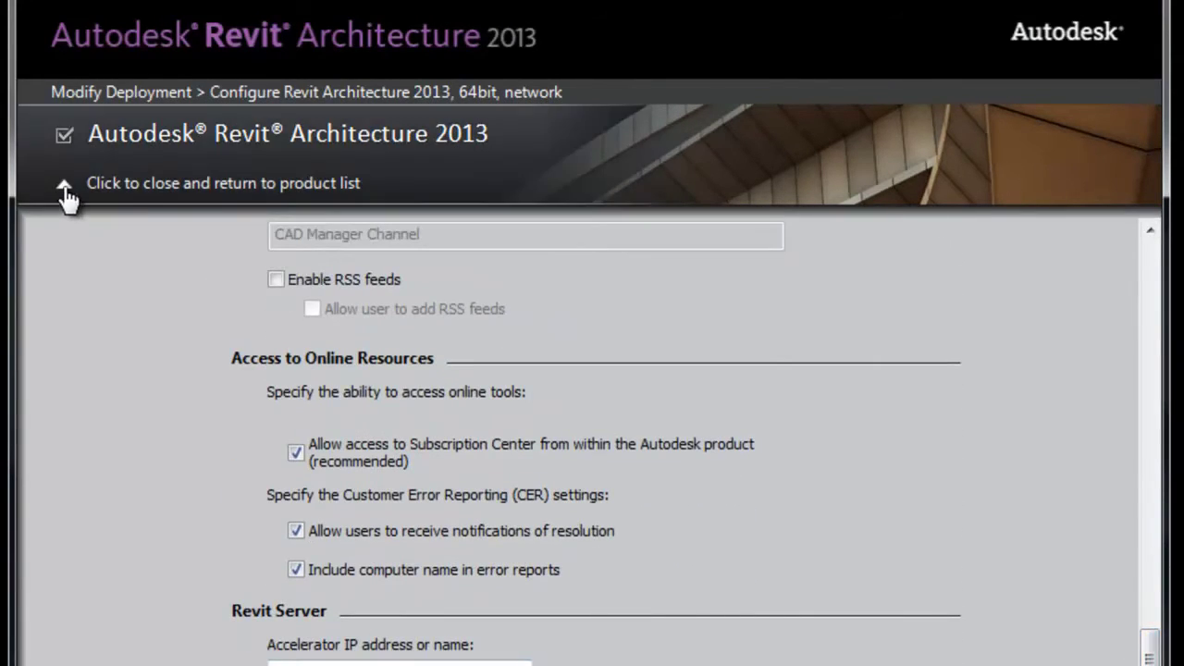
left_click(65, 185)
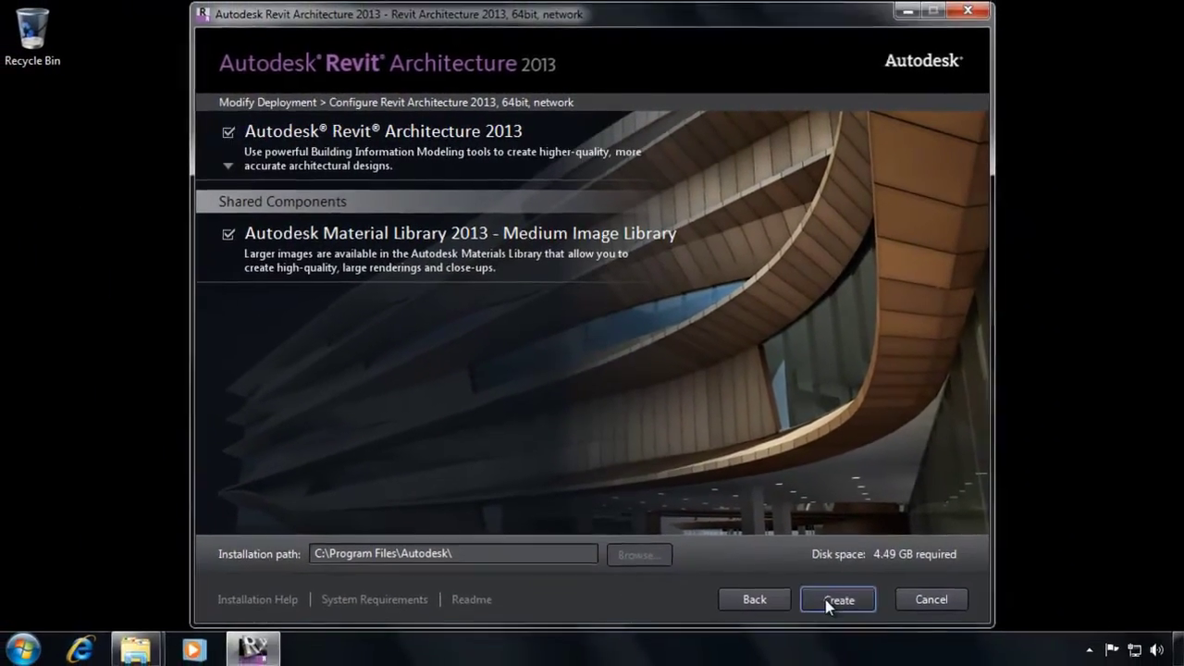
left_click(835, 620)
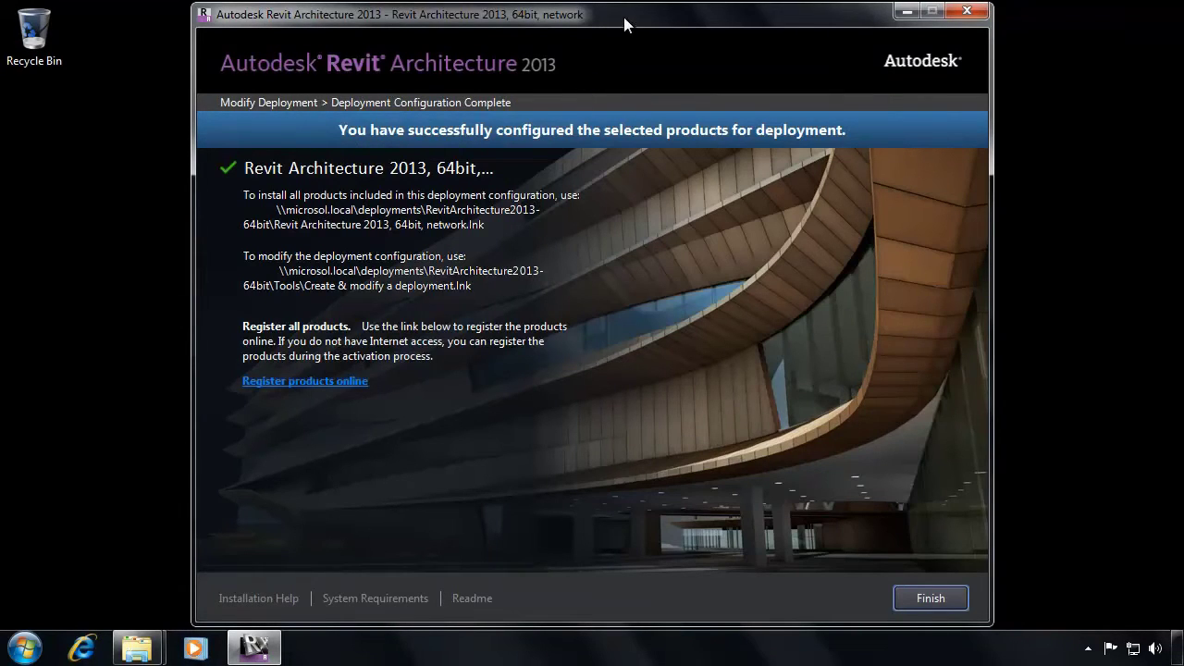
left_click(909, 596)
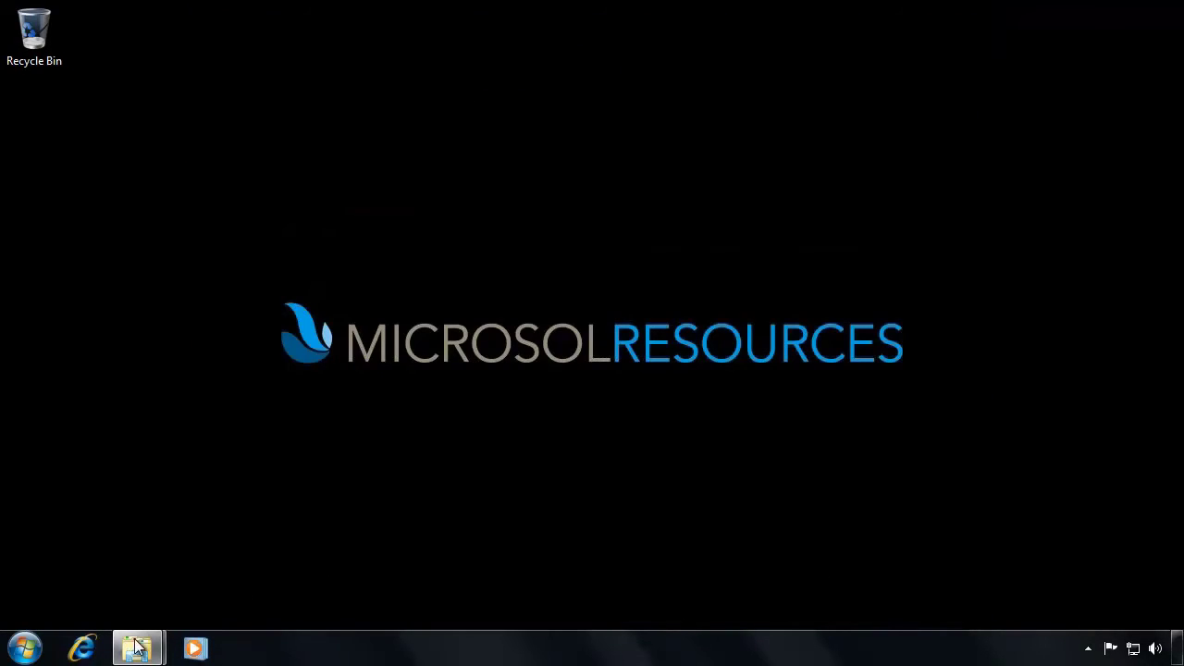
Run the 'Revit Architecture 2013, 64bit, network' deployment from the RevitArchitecture2013-64bit folder.
mouse_move(137, 647)
left_click(105, 582)
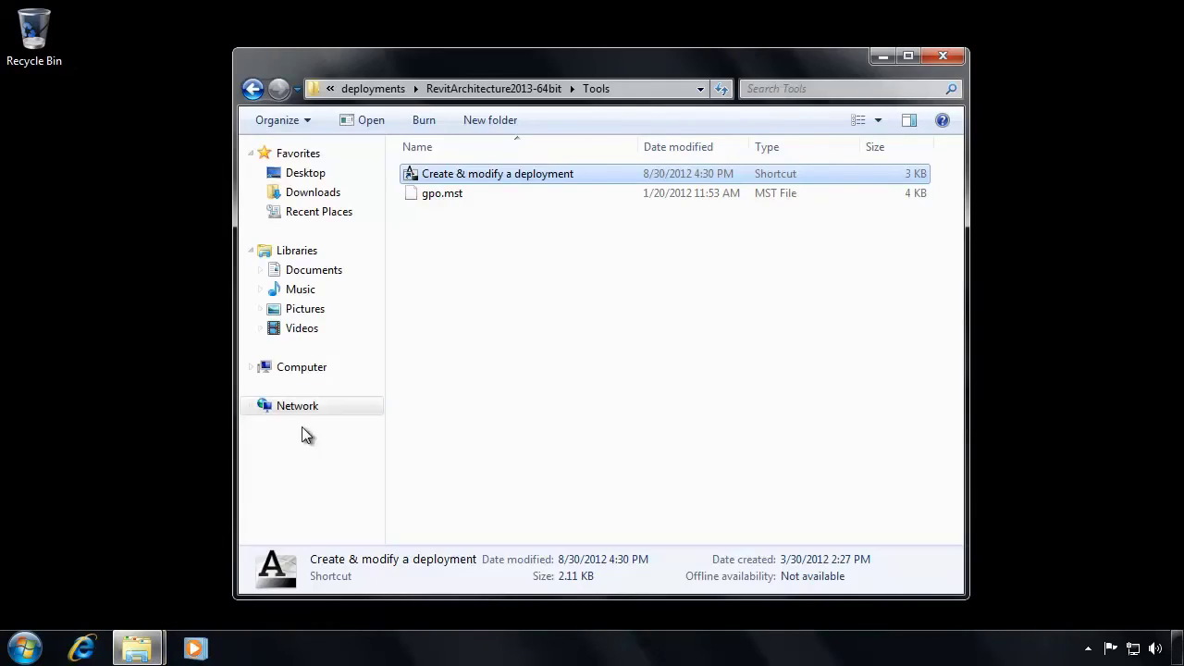
left_click(485, 87)
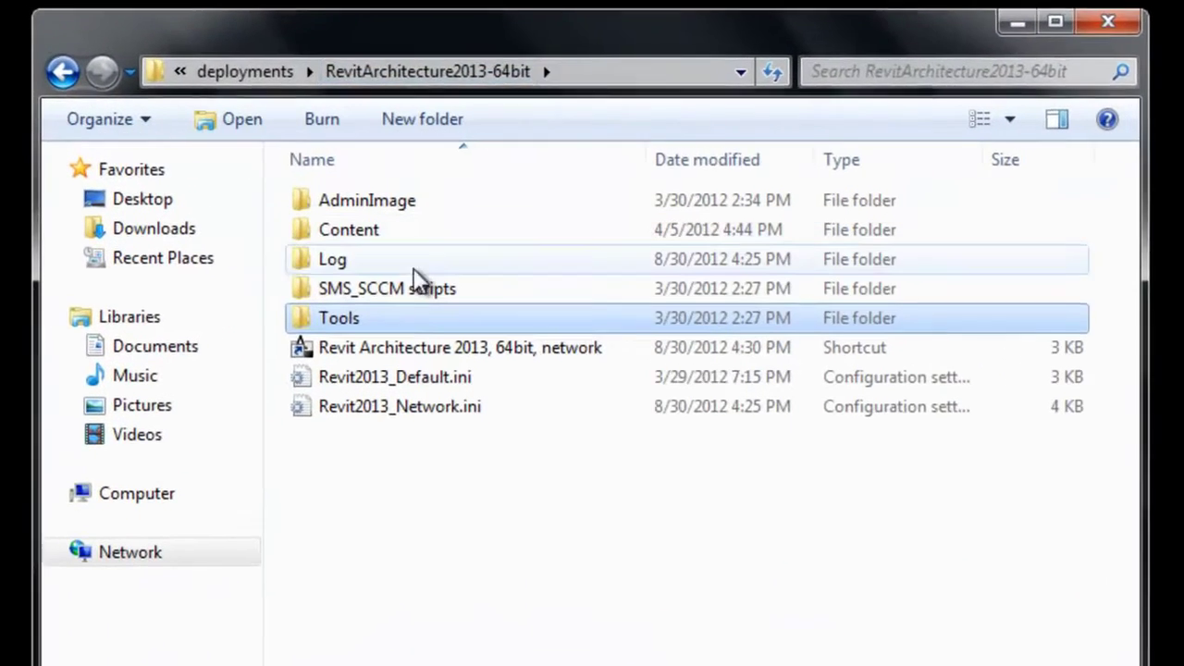
double_click(385, 364)
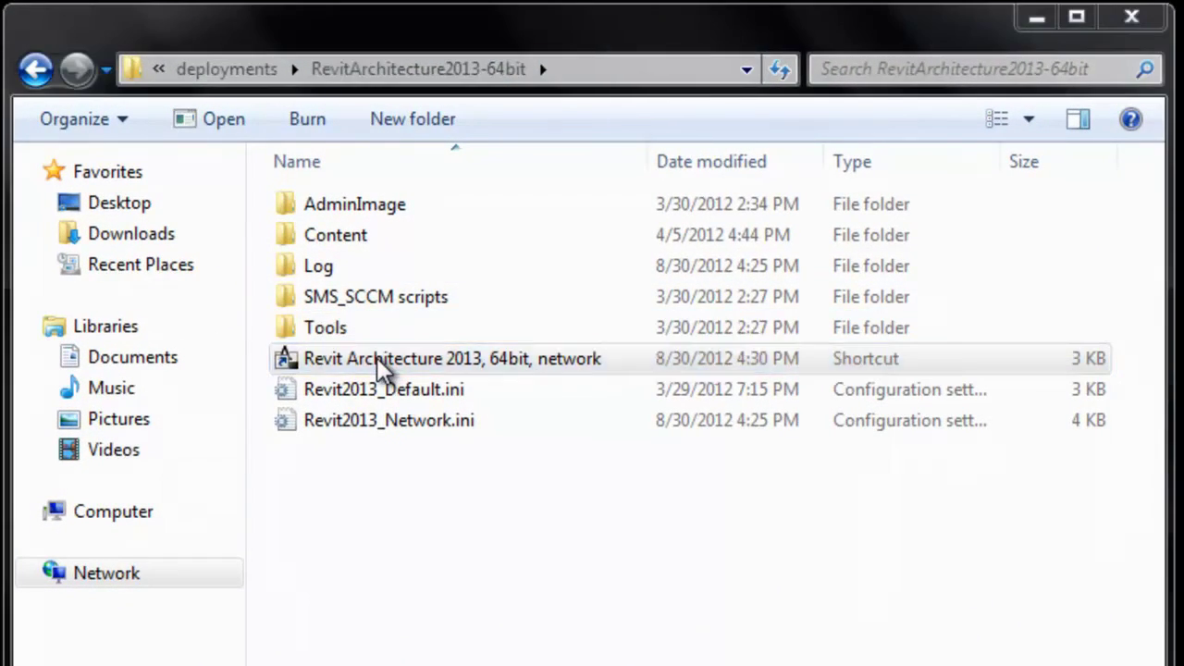
left_click(636, 483)
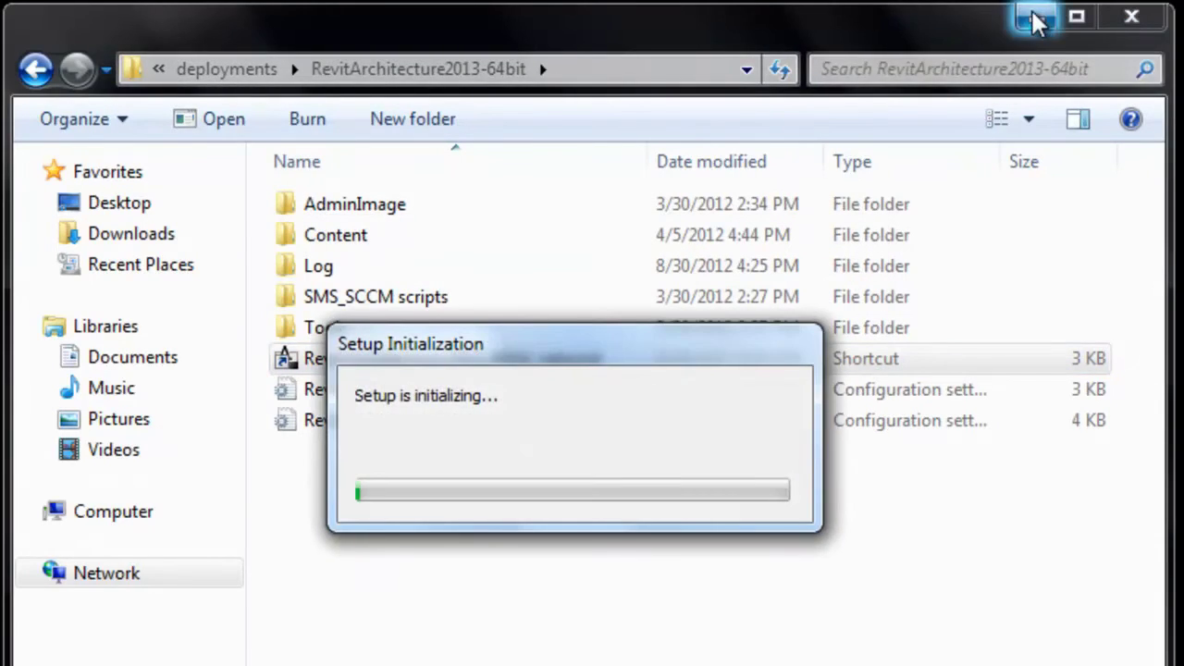
left_click(1036, 16)
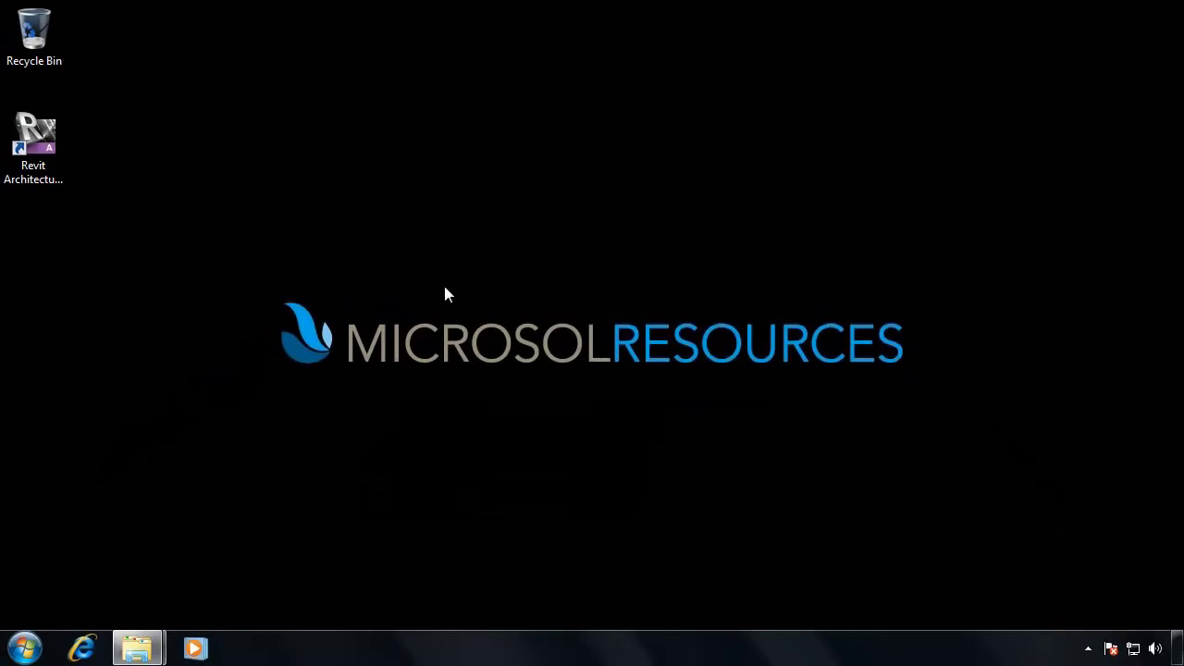
Once installation finishes, start Revit Architecture 2013 from its desktop icon.
double_click(33, 139)
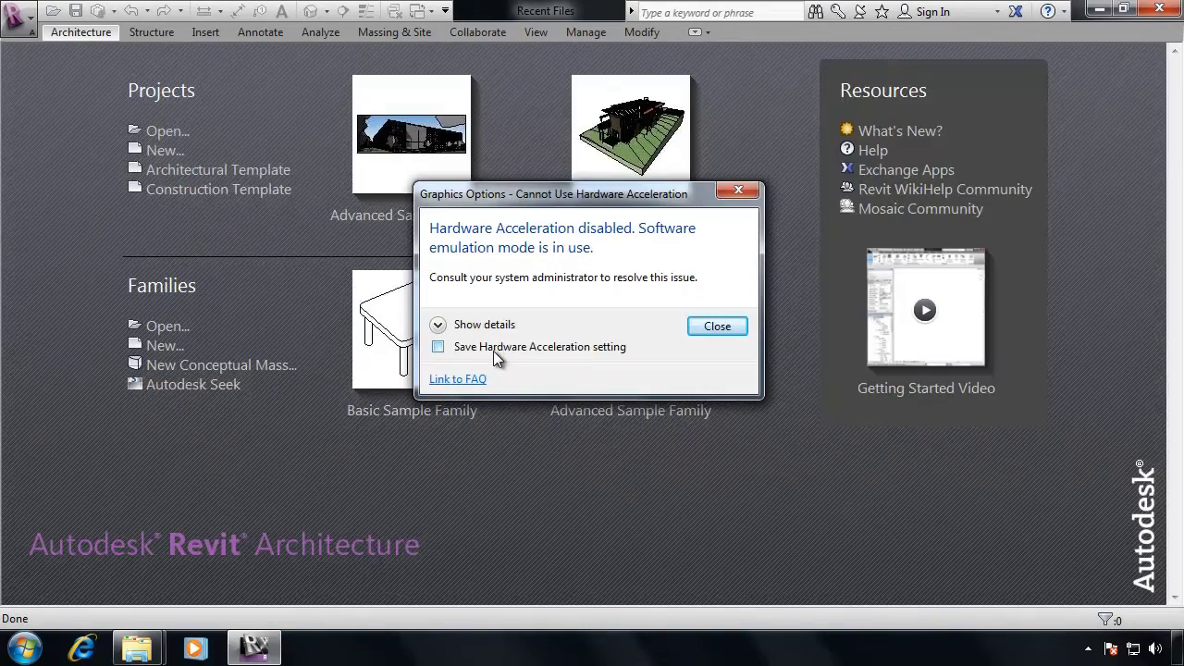
Save the hardware acceleration setting and close the Graphics Options warning.
left_click(493, 351)
left_click(710, 327)
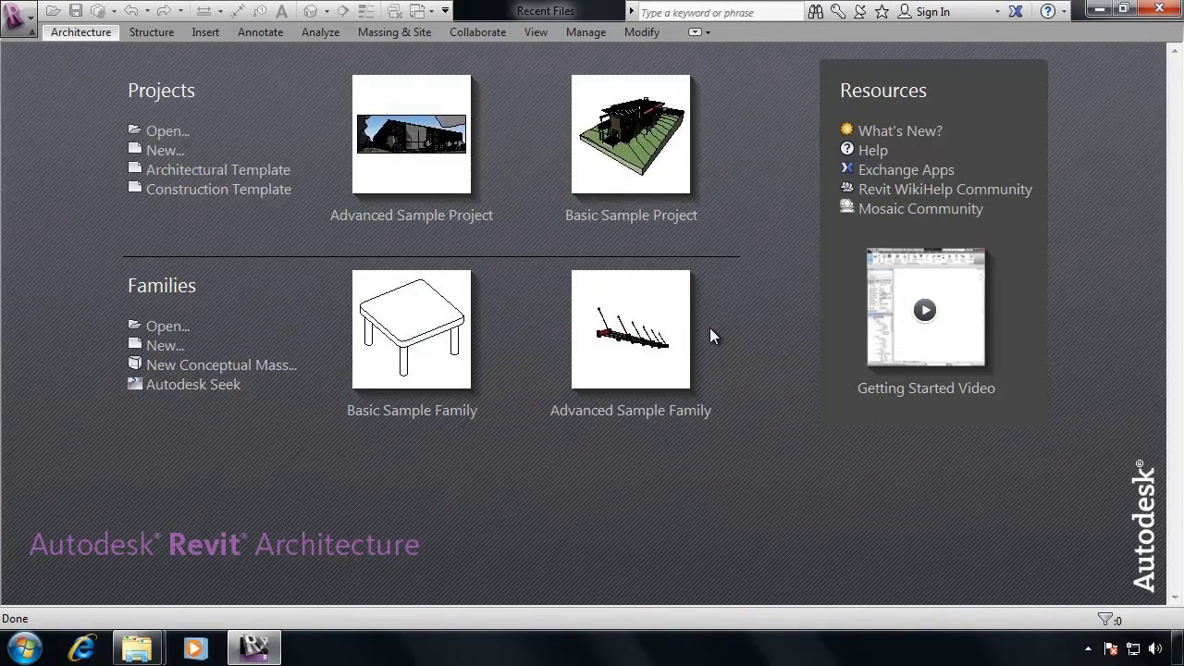
Check the RevitProjectData folder on C: is still present, then close Explorer.
mouse_move(121, 649)
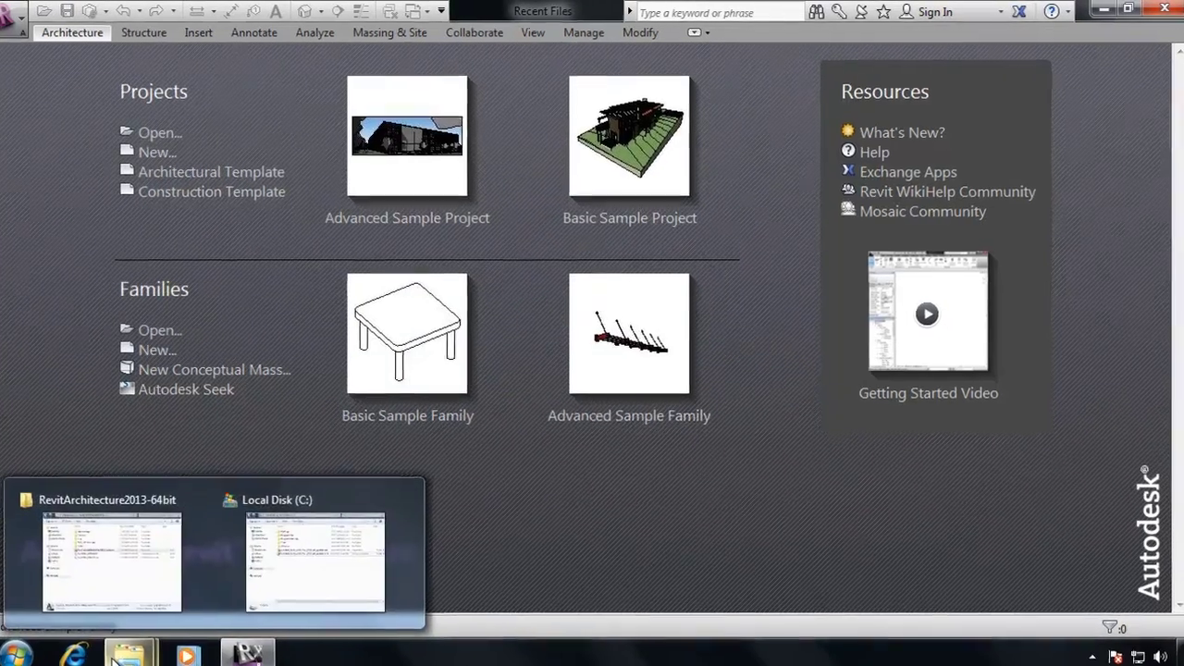
left_click(314, 560)
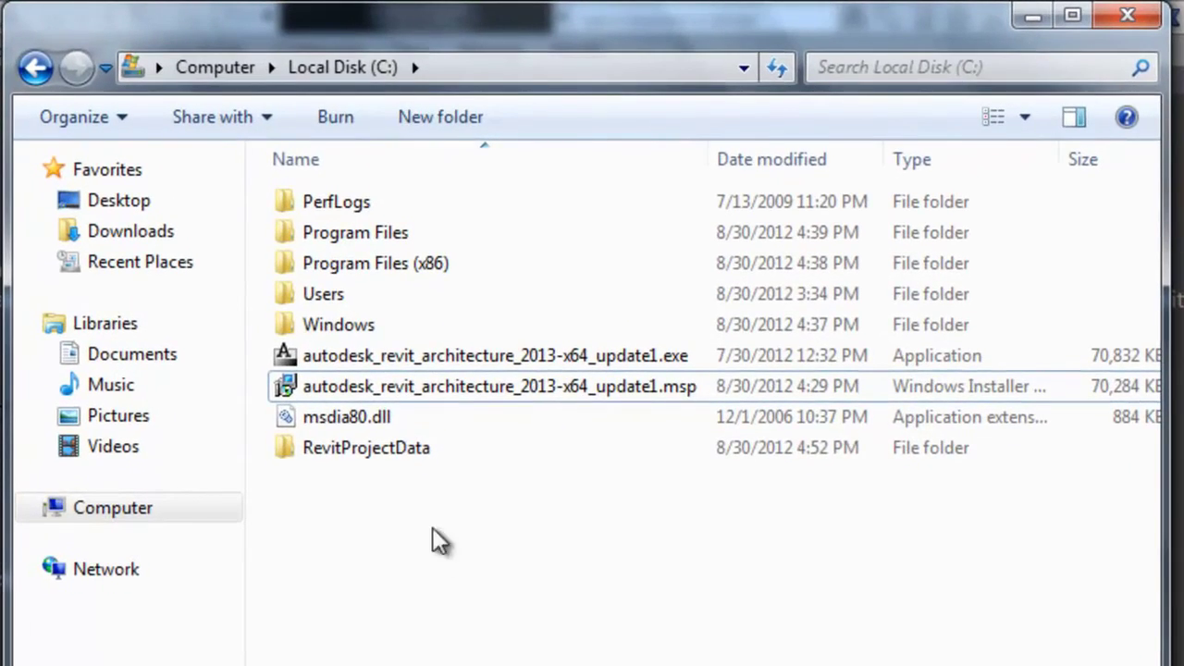
left_click(378, 449)
double_click(373, 452)
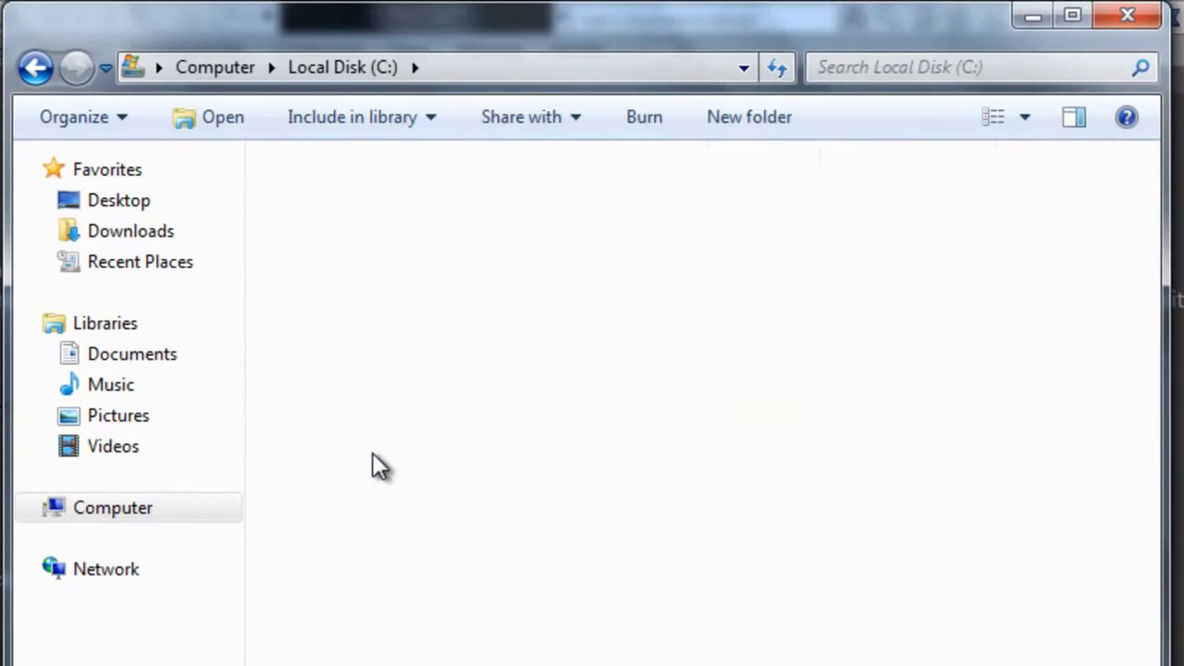
key("alt+Left")
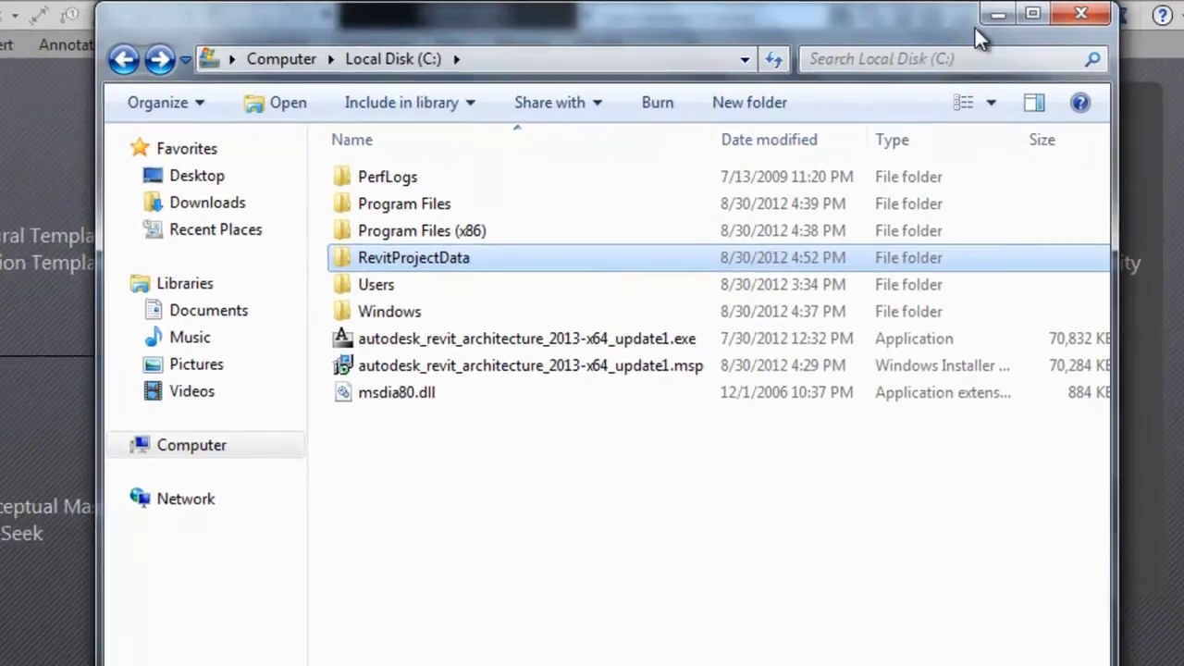
left_click(1126, 15)
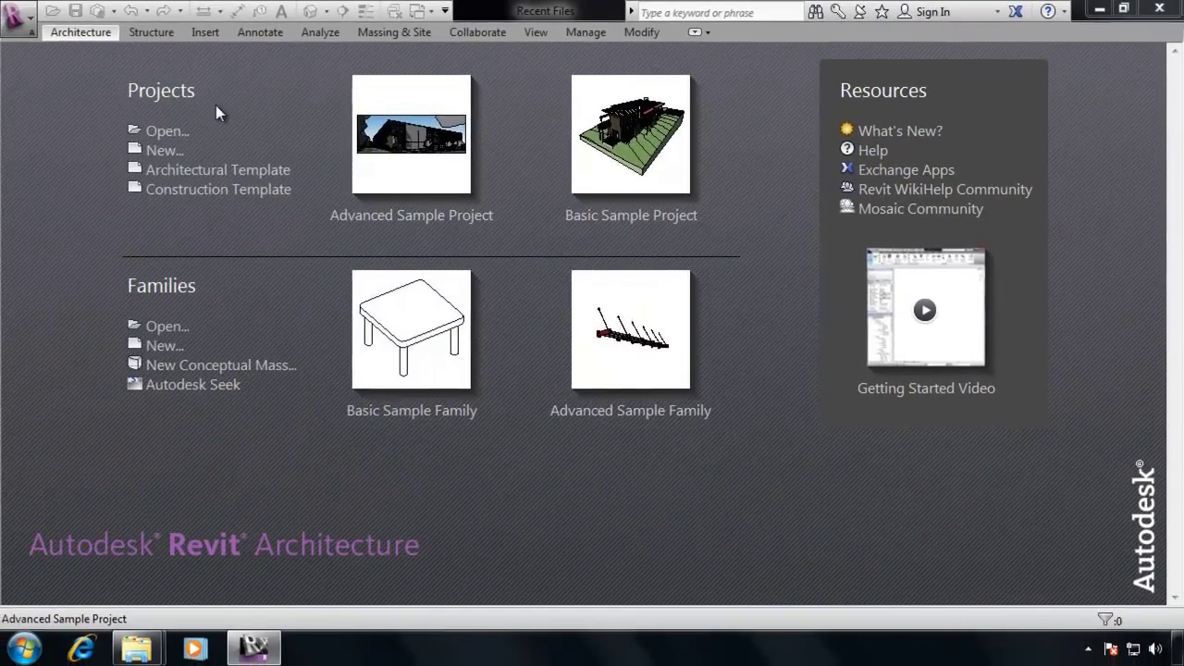
left_click(18, 24)
left_click(19, 28)
left_click(21, 29)
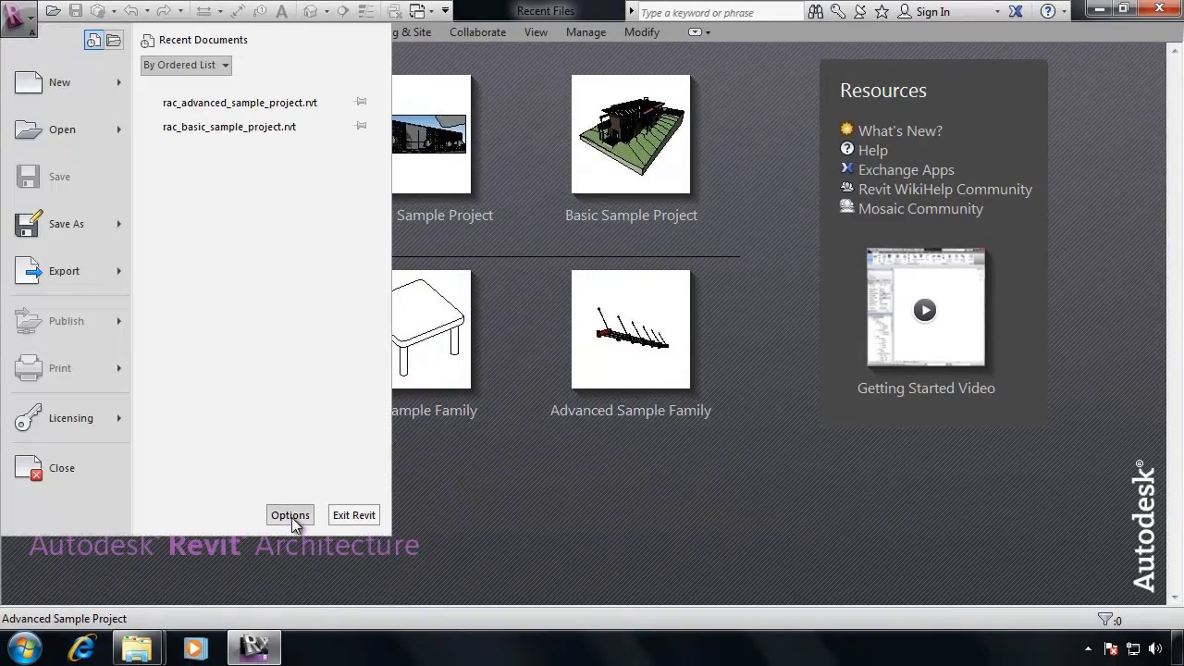
left_click(290, 515)
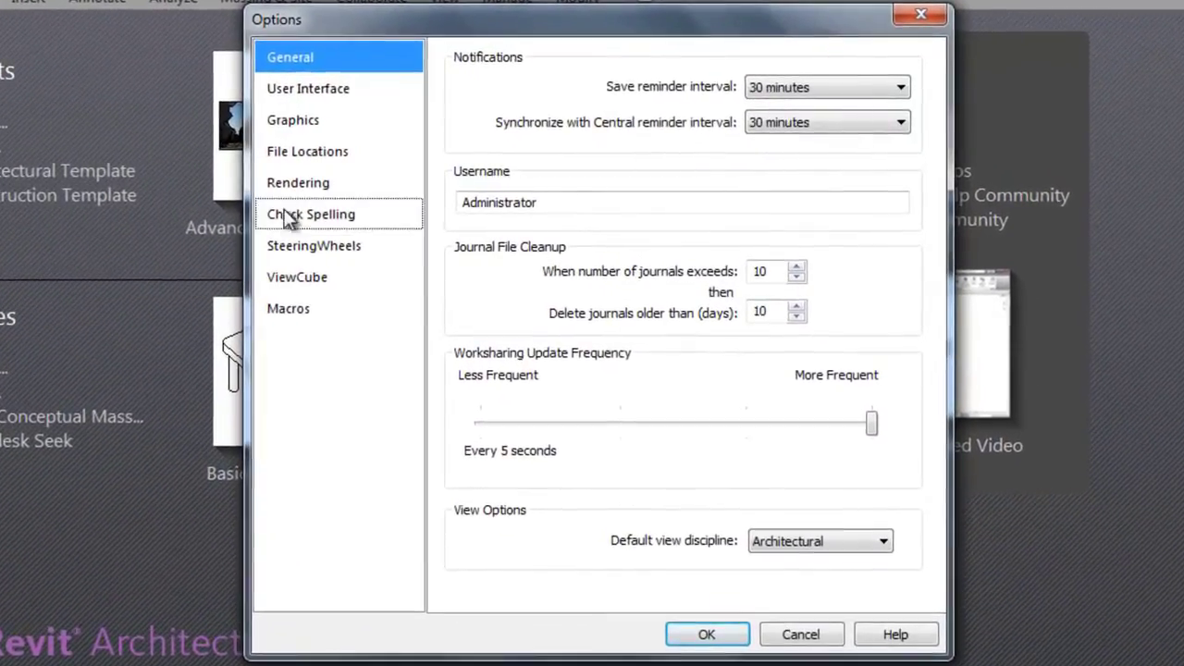
left_click(305, 153)
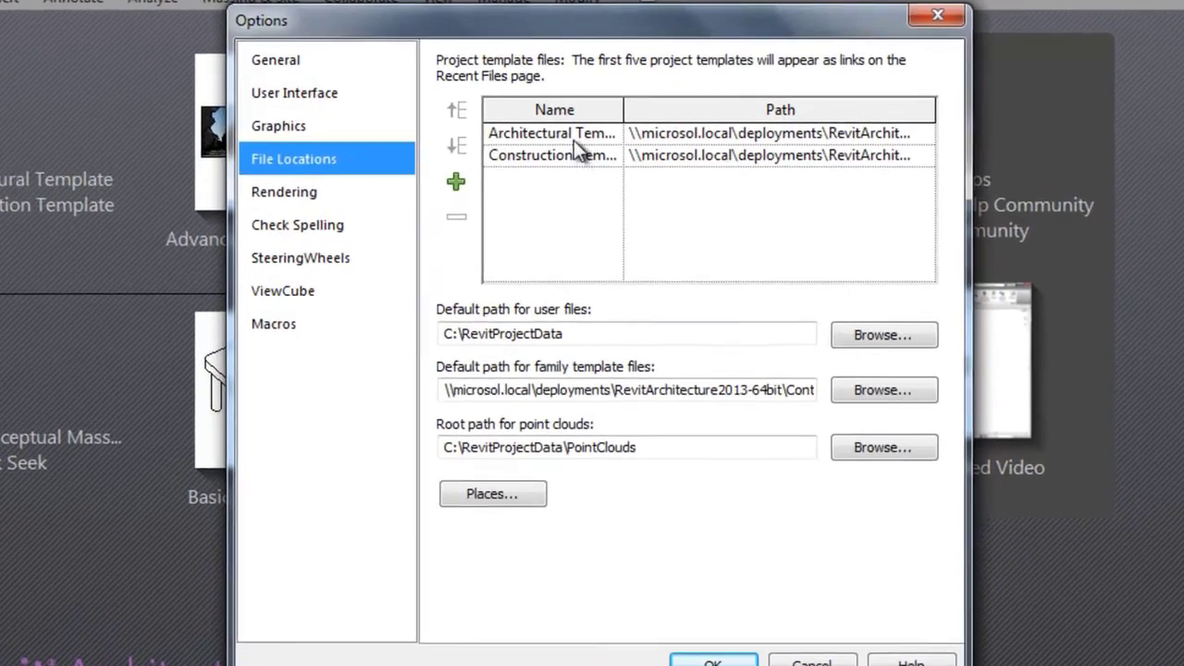
left_click(577, 126)
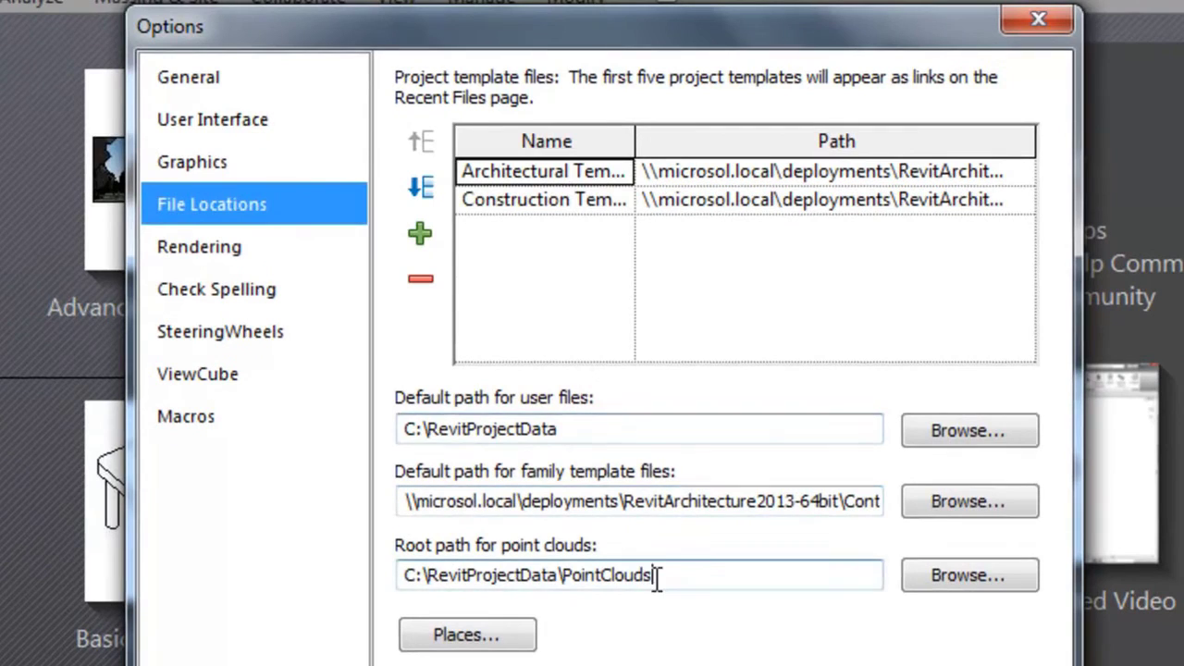
left_click_drag(619, 500, 924, 457)
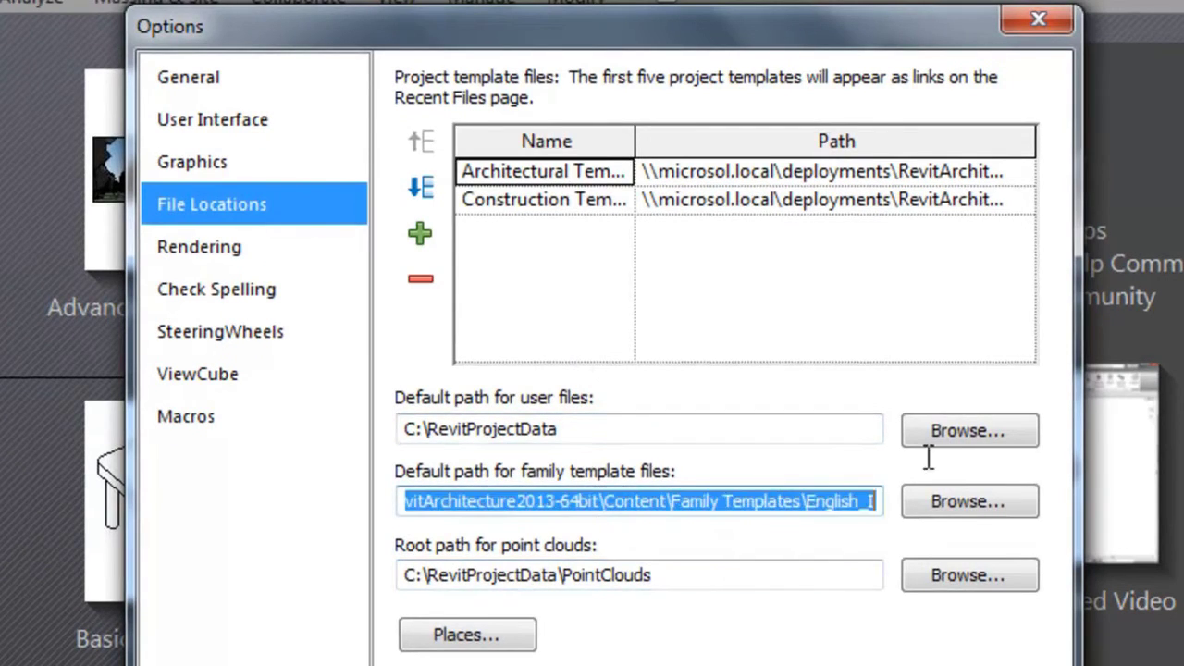
left_click(795, 501)
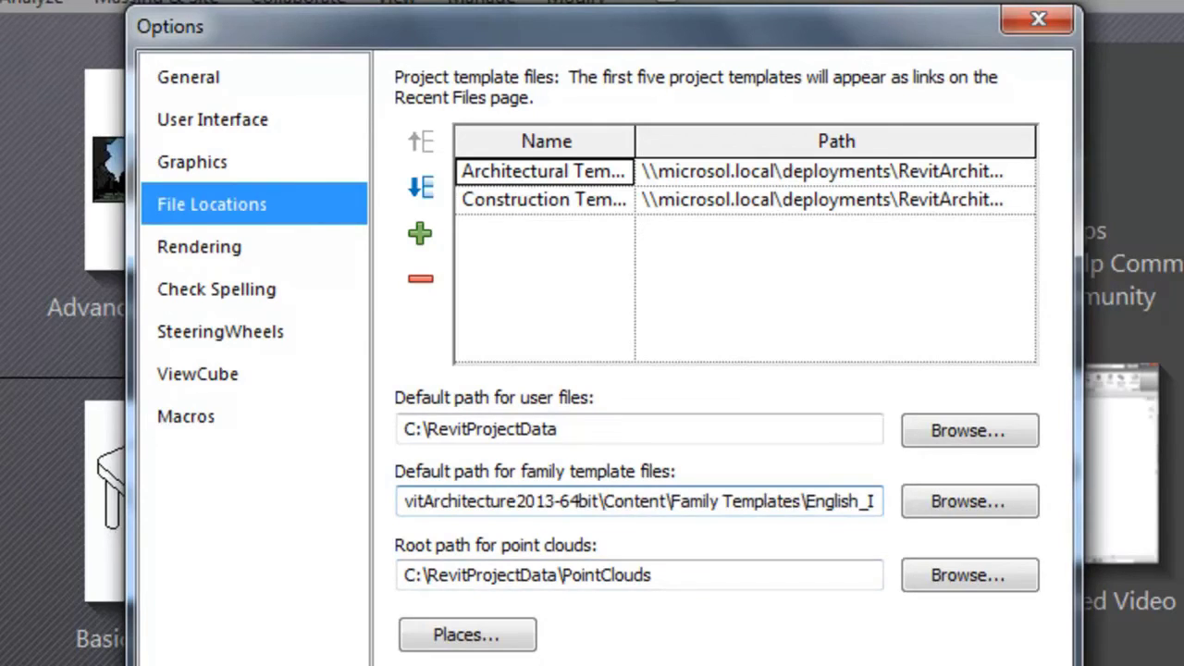
left_click(731, 172)
left_click_drag(731, 172, 1084, 159)
left_click(717, 201)
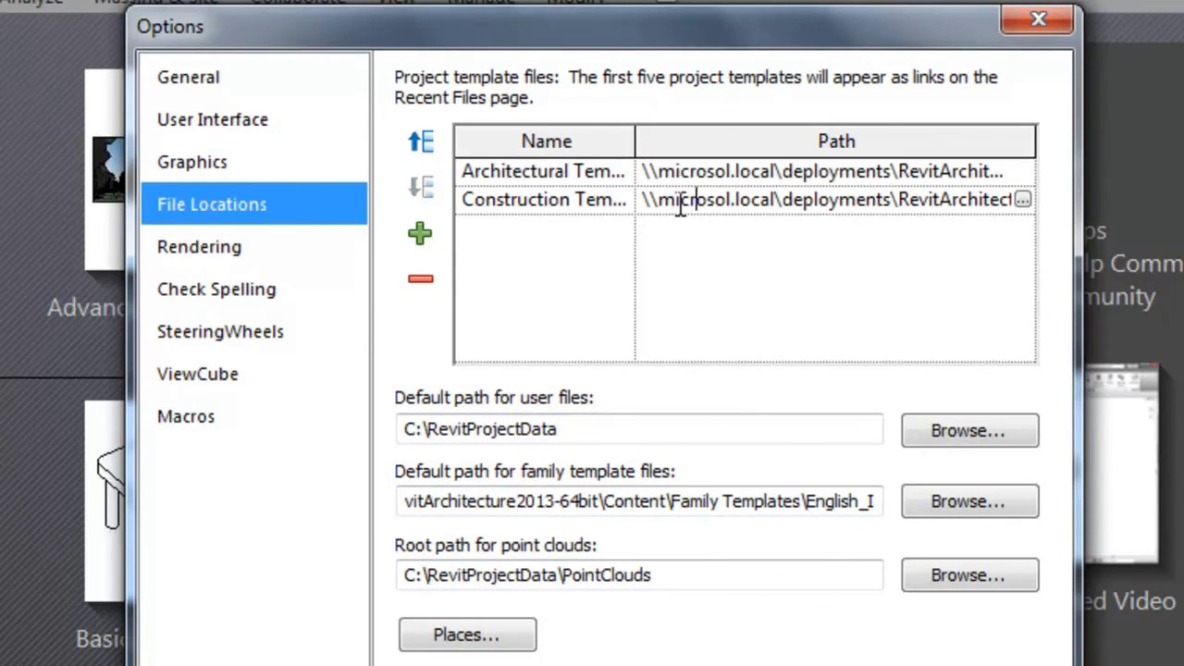
left_click_drag(660, 200, 1060, 191)
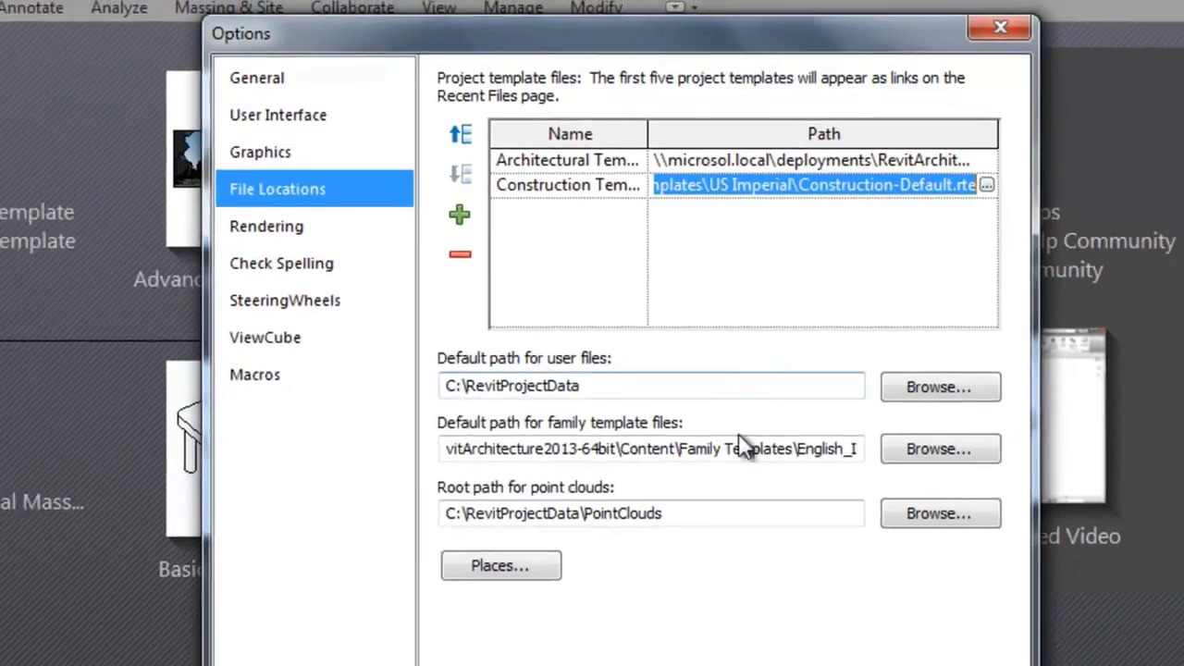
key("ctrl+v")
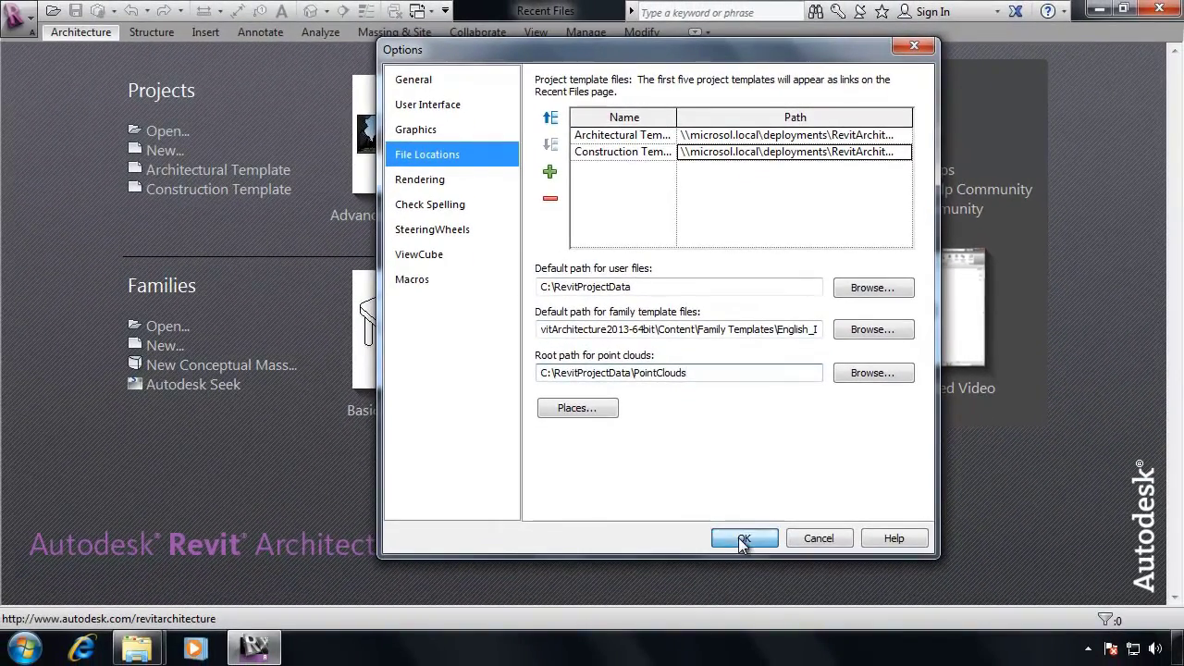
left_click(743, 539)
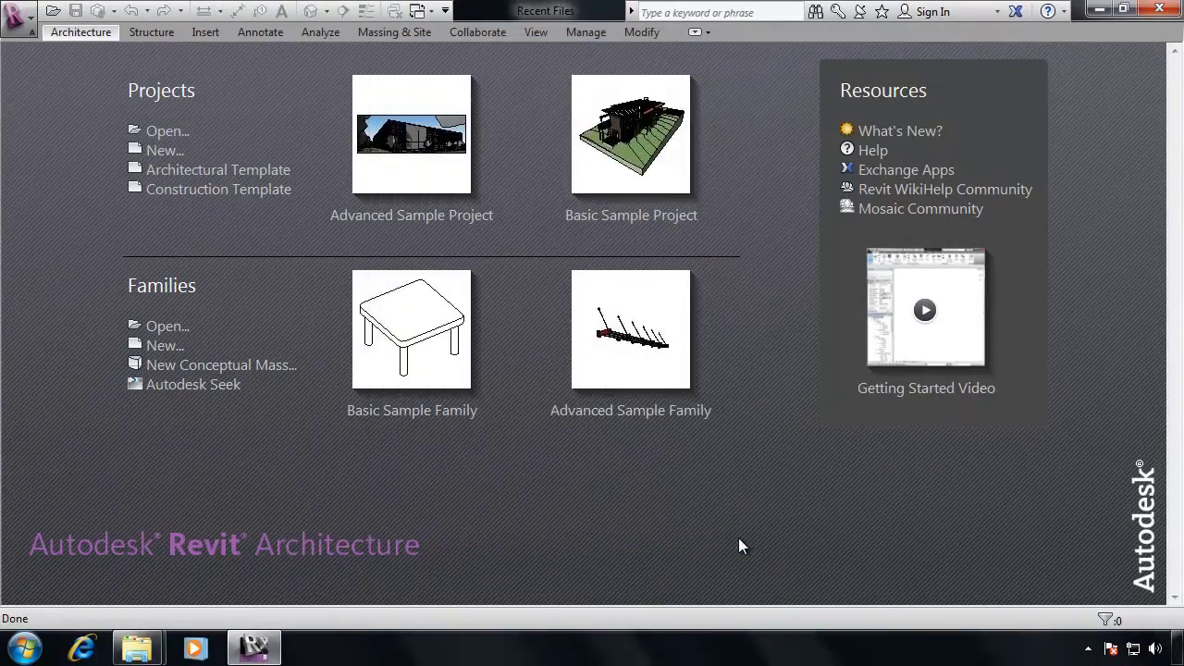
Verify About shows build 20120716_1115(x64), Update Release 1, then close it.
left_click(1064, 12)
left_click(1010, 228)
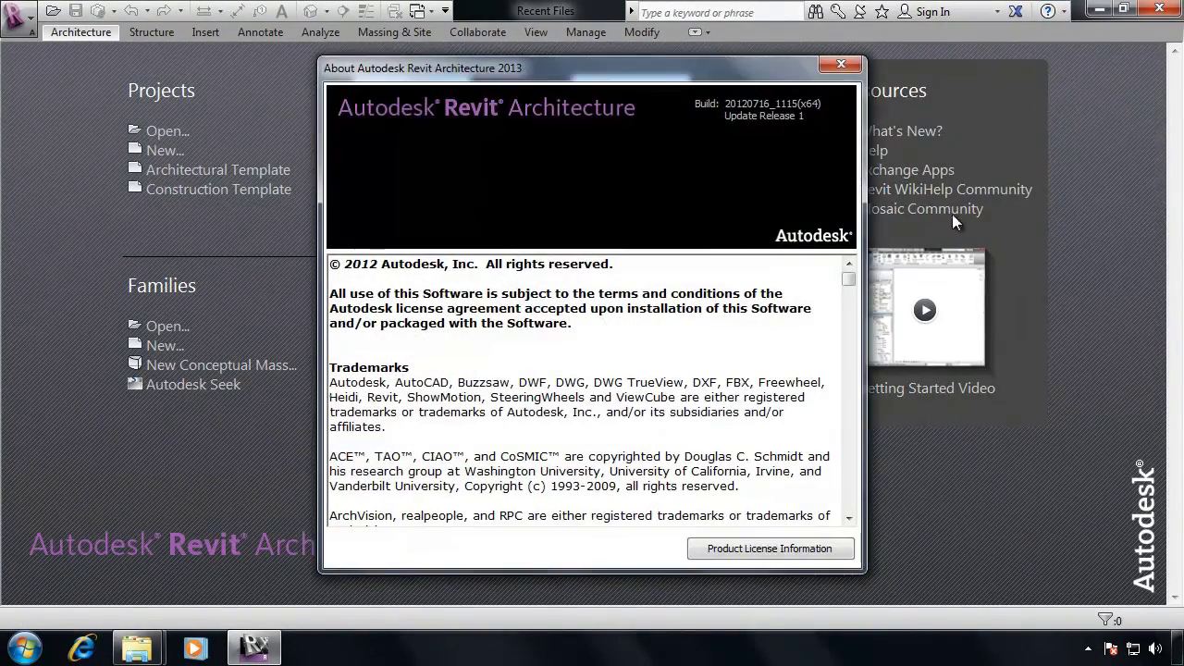
left_click_drag(724, 104, 801, 195)
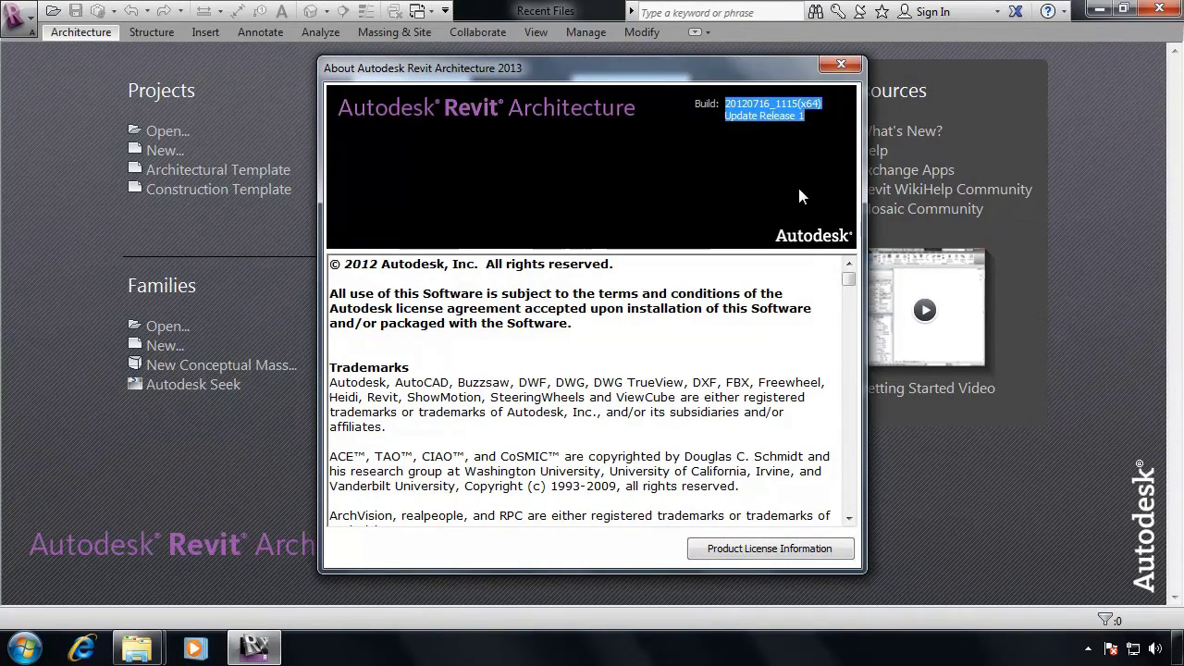
left_click(829, 68)
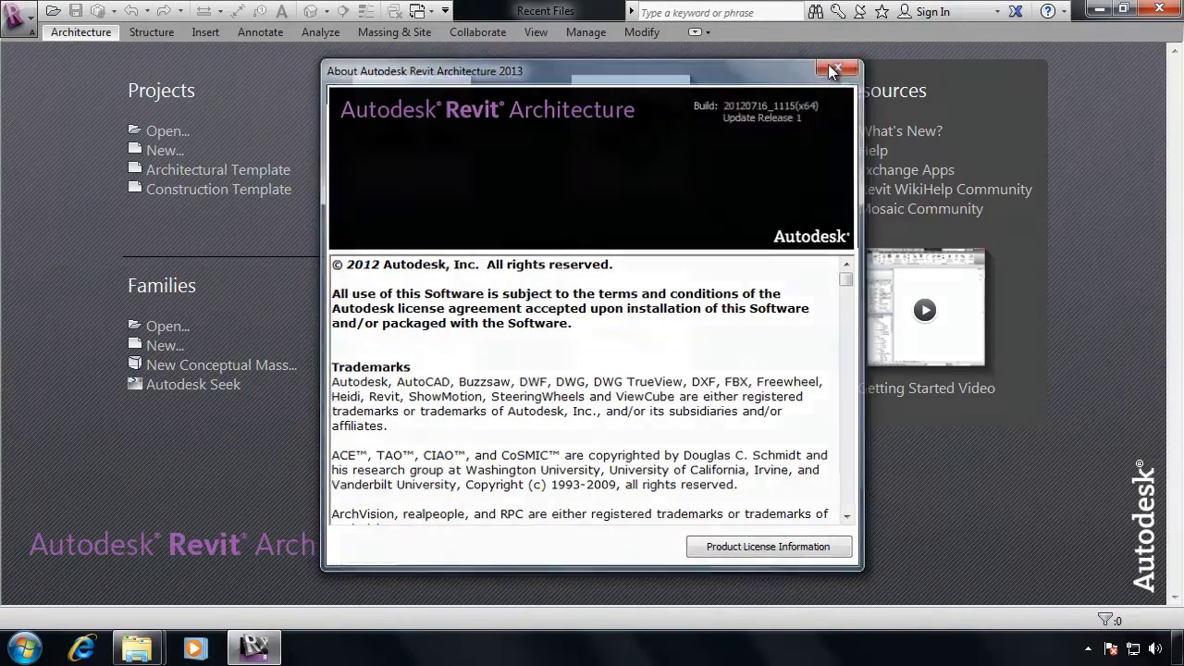